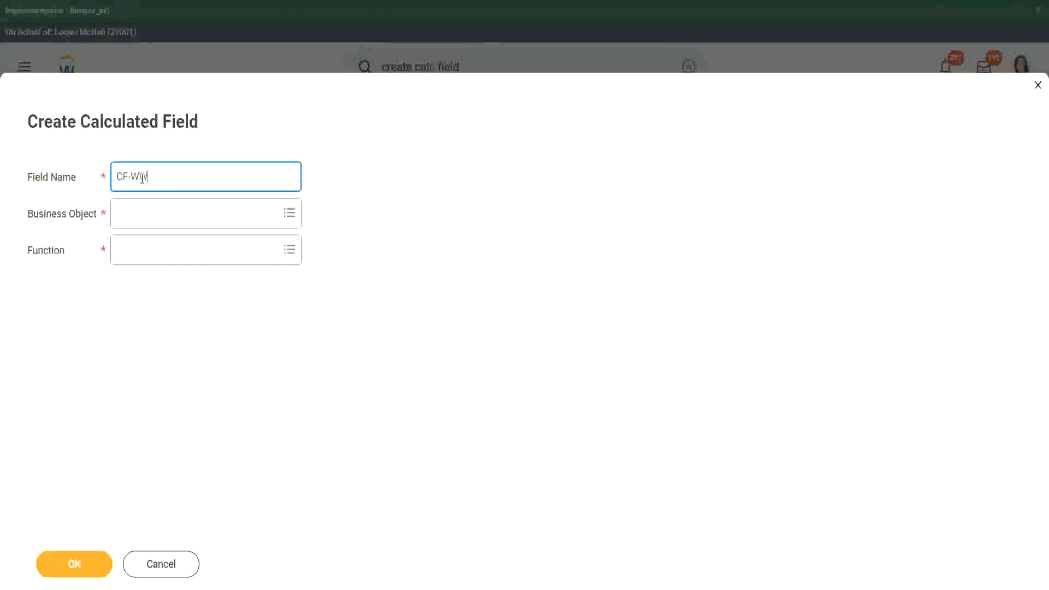
Step: Name the new calculated field CF-WW-TF-Dependent Relationship is Child
{"action": "type", "text": "-"}
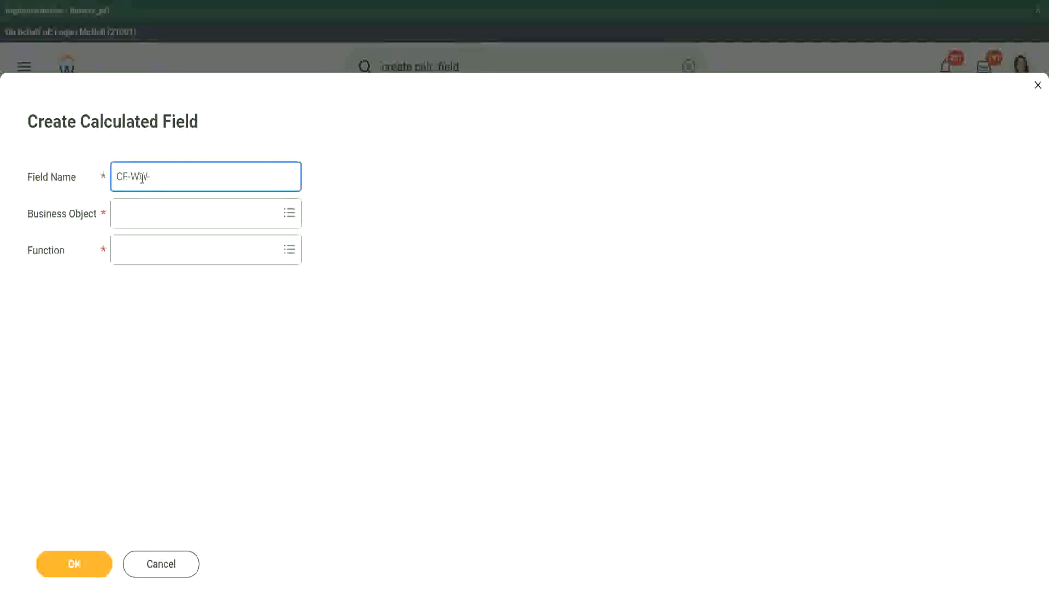
{"action": "type", "text": "TF"}
{"action": "type", "text": "Relationship is child"}
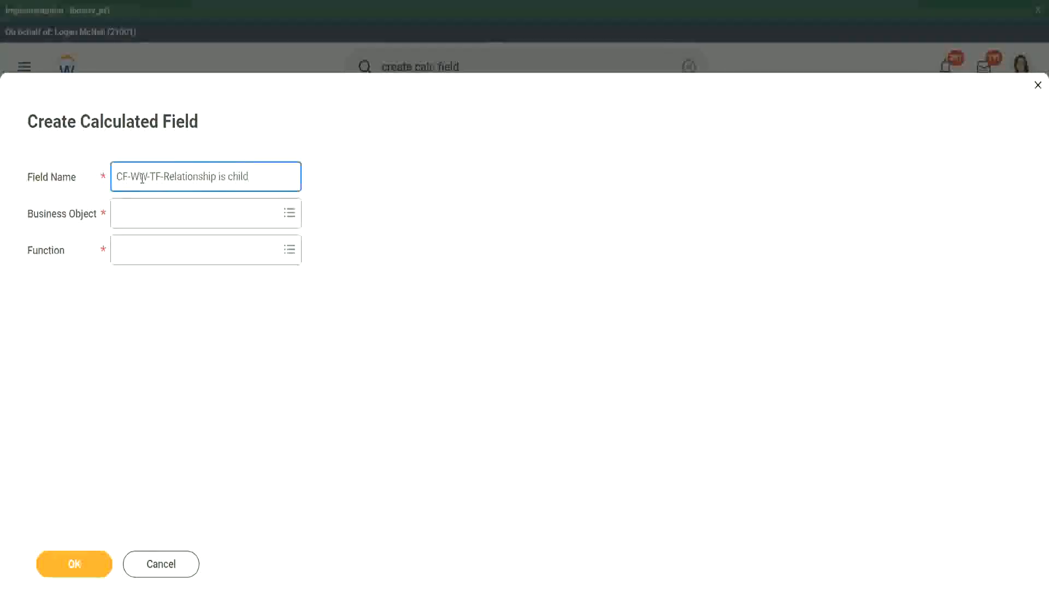
{"action": "key", "text": "Left"}
{"action": "key", "text": "Left"}
{"action": "key", "text": "shift+Right"}
{"action": "type", "text": "CF-WW-TF-Depende"}
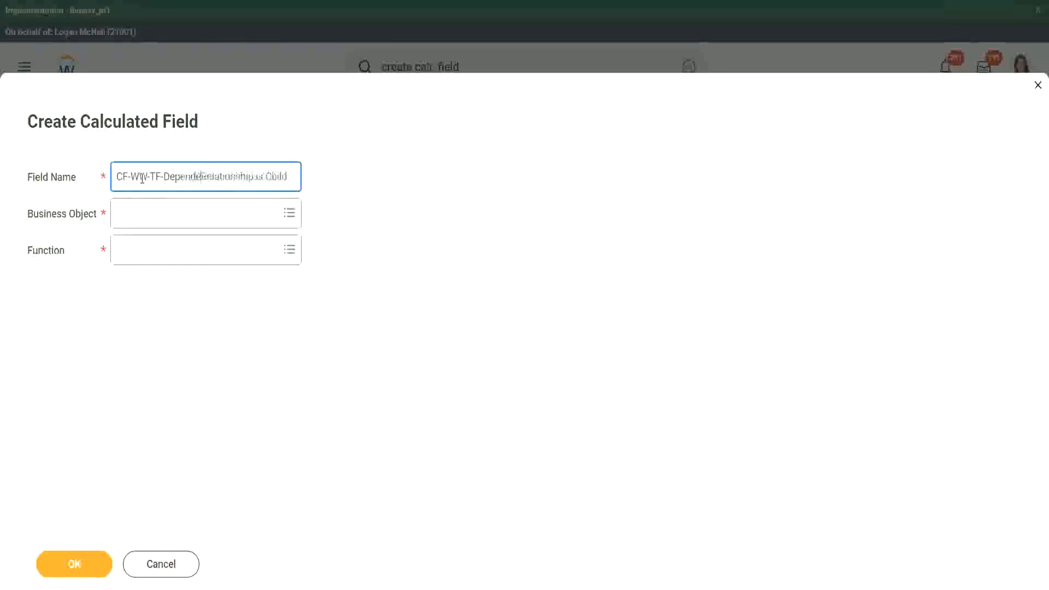
{"action": "type", "text": "nt Relationship is Chil"}
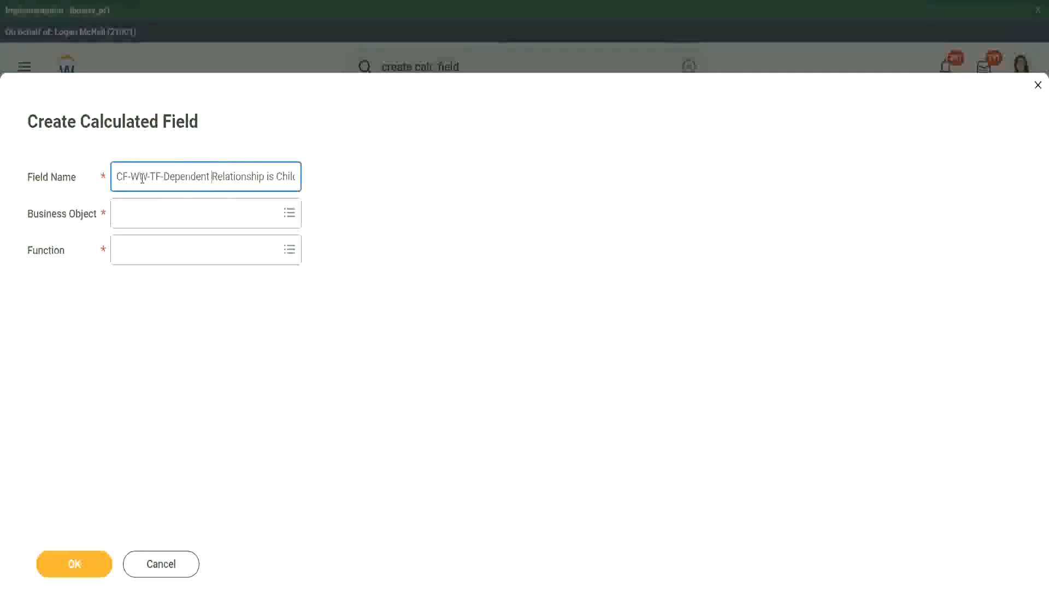
Step: Set the business object to Dependent and the function to True/False Condition, and continue to the field's calculation settings
{"action": "key", "text": "Tab"}
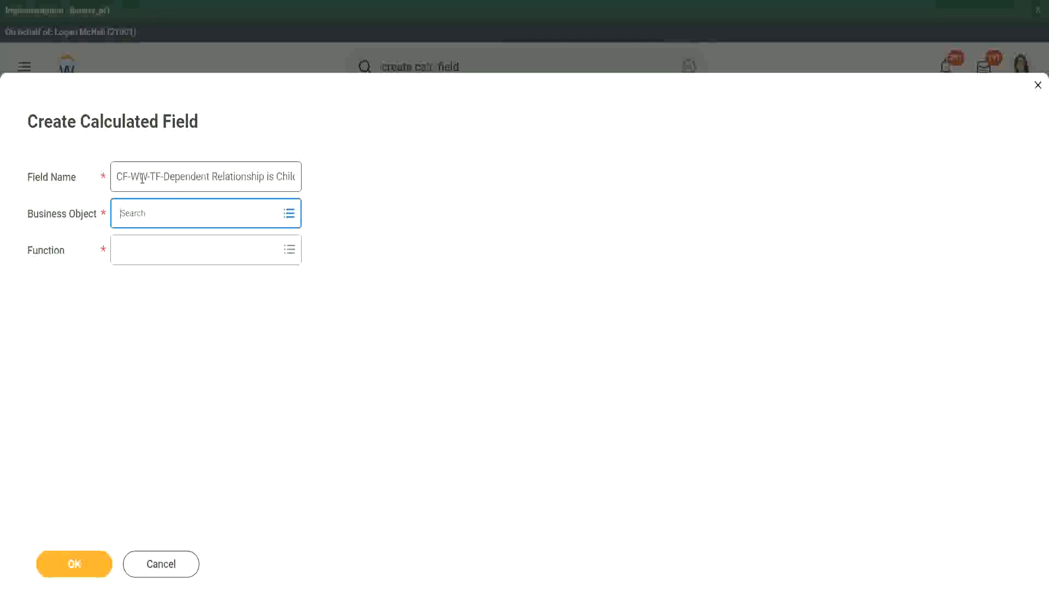
{"action": "type", "text": "depedne"}
{"action": "key", "text": "Return"}
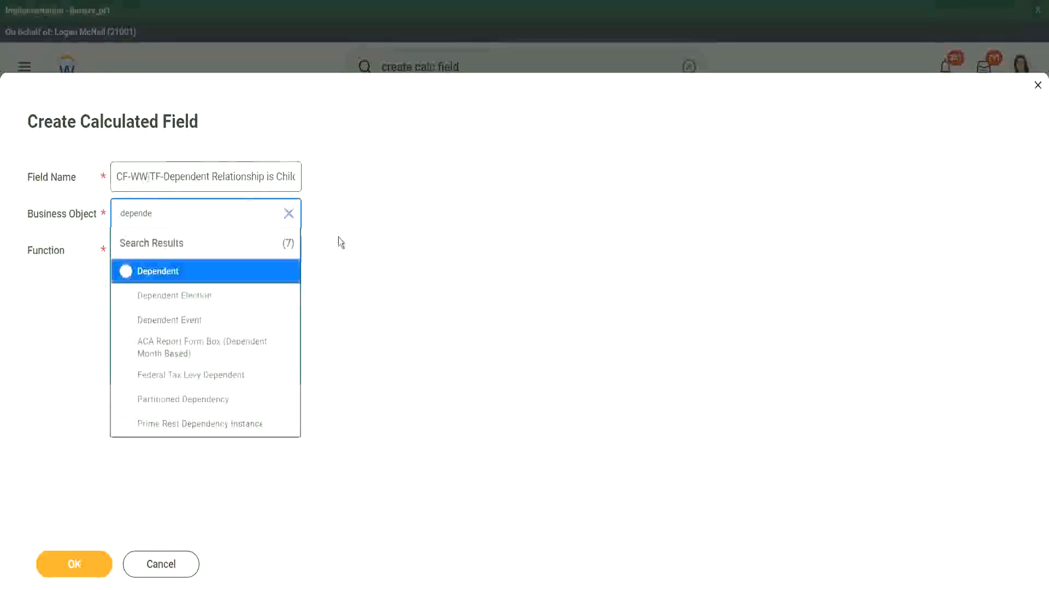
{"action": "left_click", "coordinate": [178, 277]}
{"action": "left_click", "coordinate": [152, 247]}
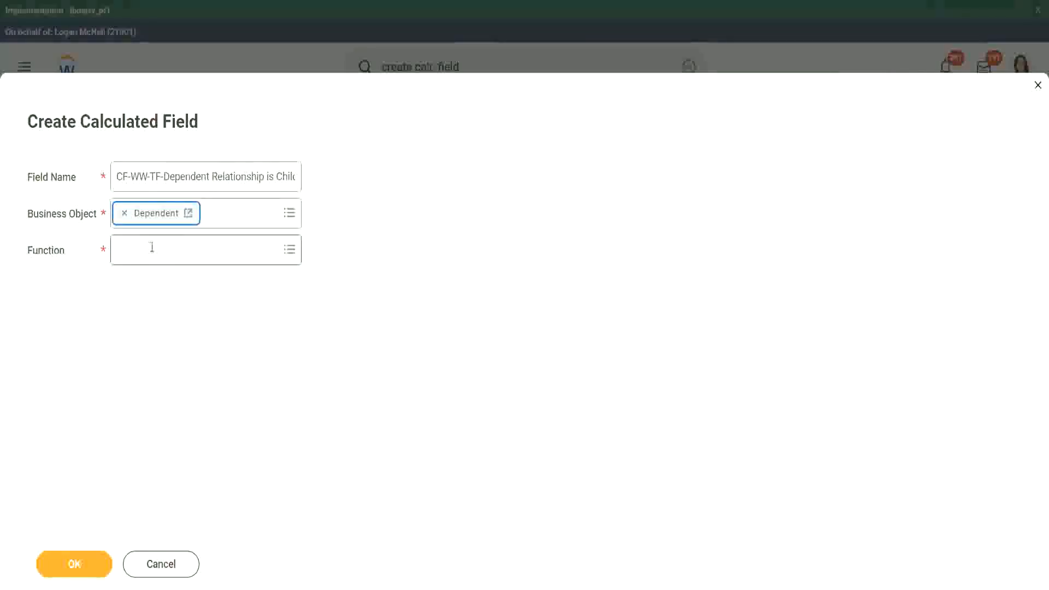
{"action": "type", "text": "true"}
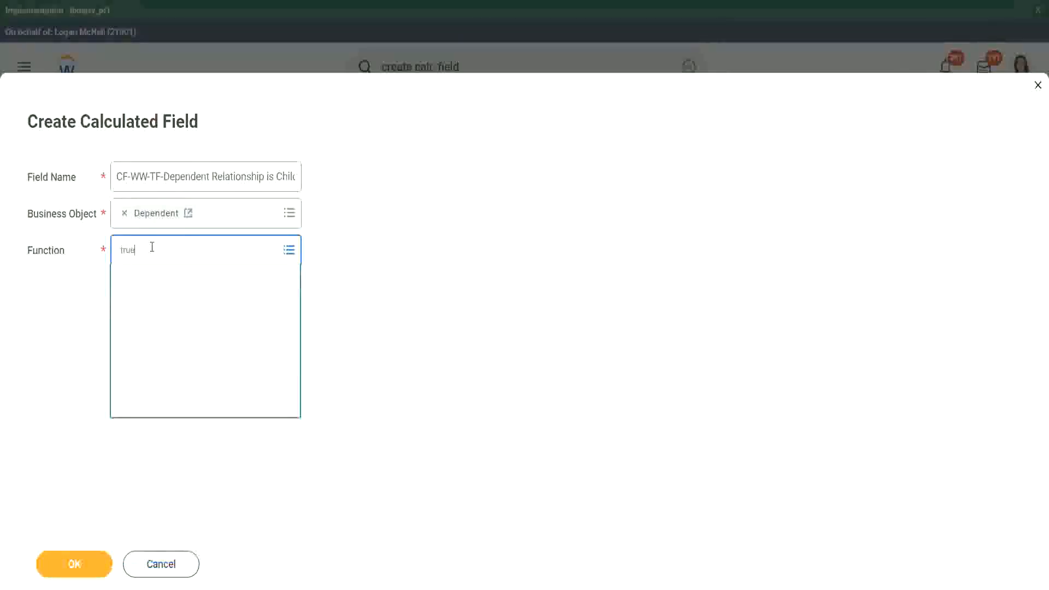
{"action": "key", "text": "Return"}
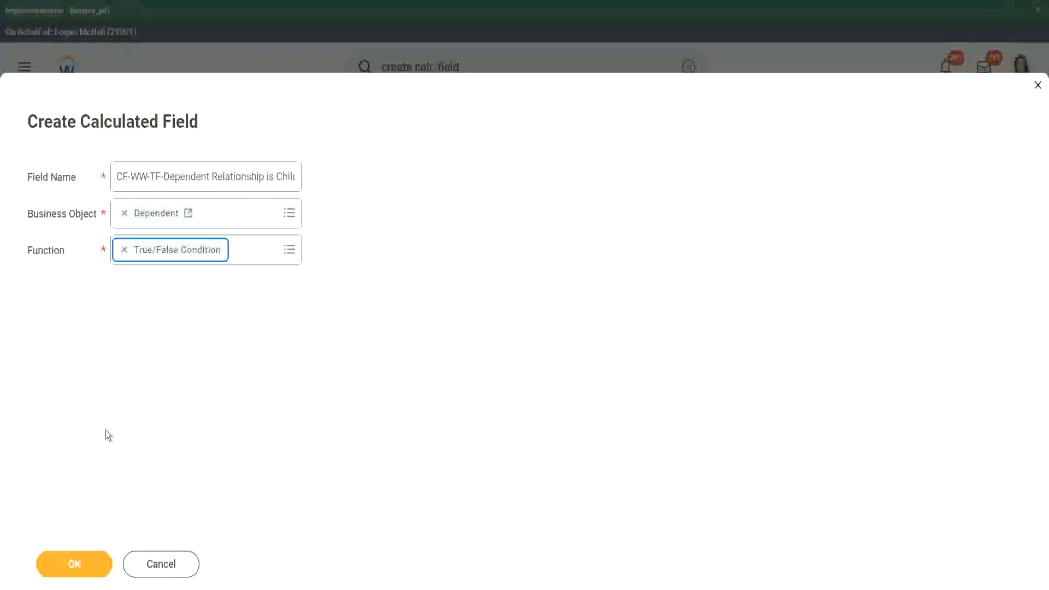
{"action": "left_click", "coordinate": [84, 567]}
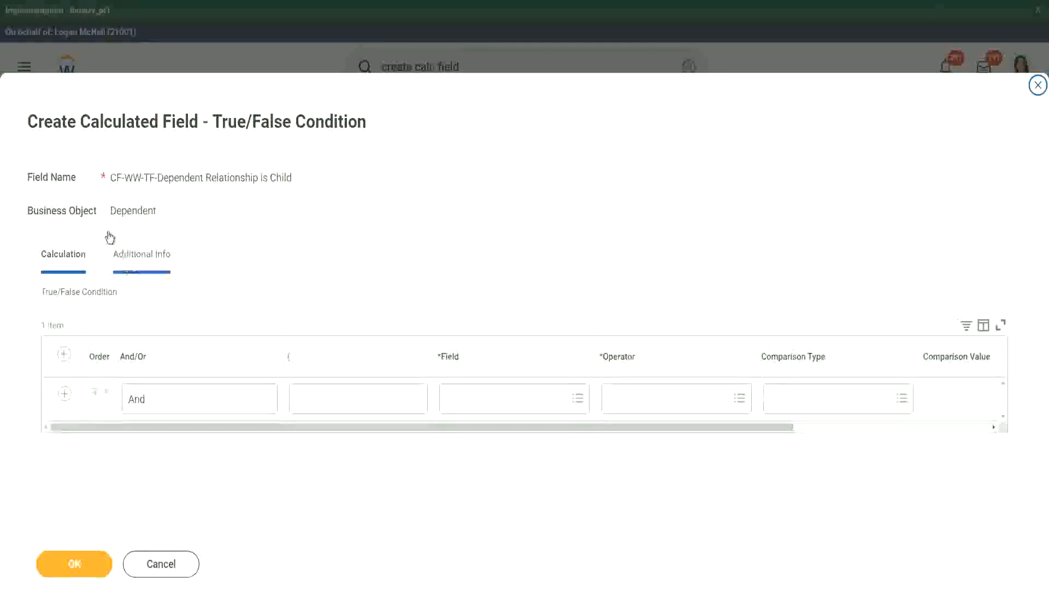
Step: Choose the single-instance Relationship field for the condition row and view its report field details
{"action": "left_click_drag", "start_coordinate": [110, 210], "coordinate": [431, 226]}
{"action": "left_click", "coordinate": [470, 389]}
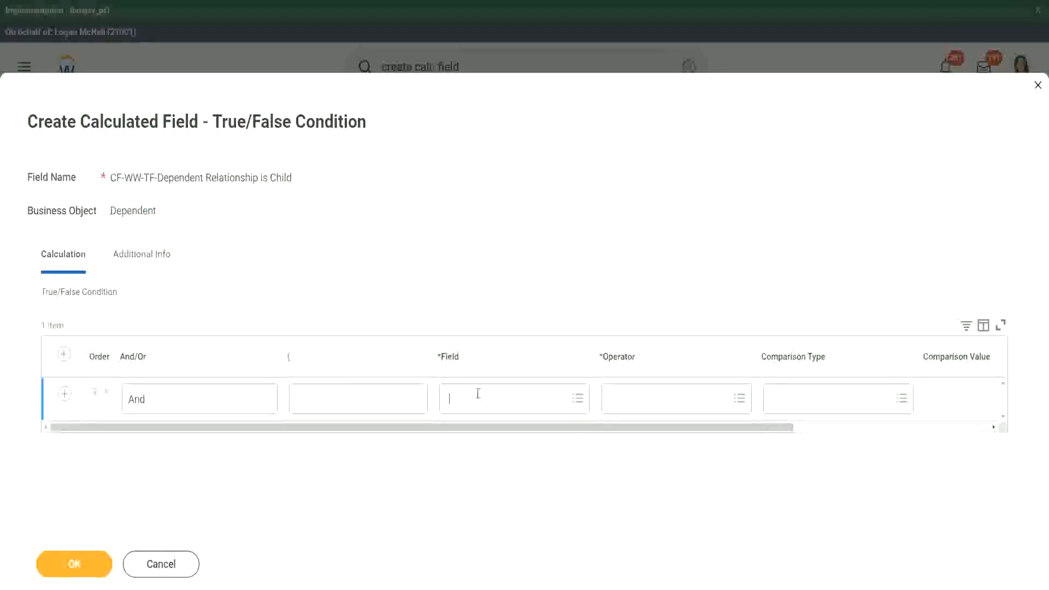
{"action": "type", "text": "relation"}
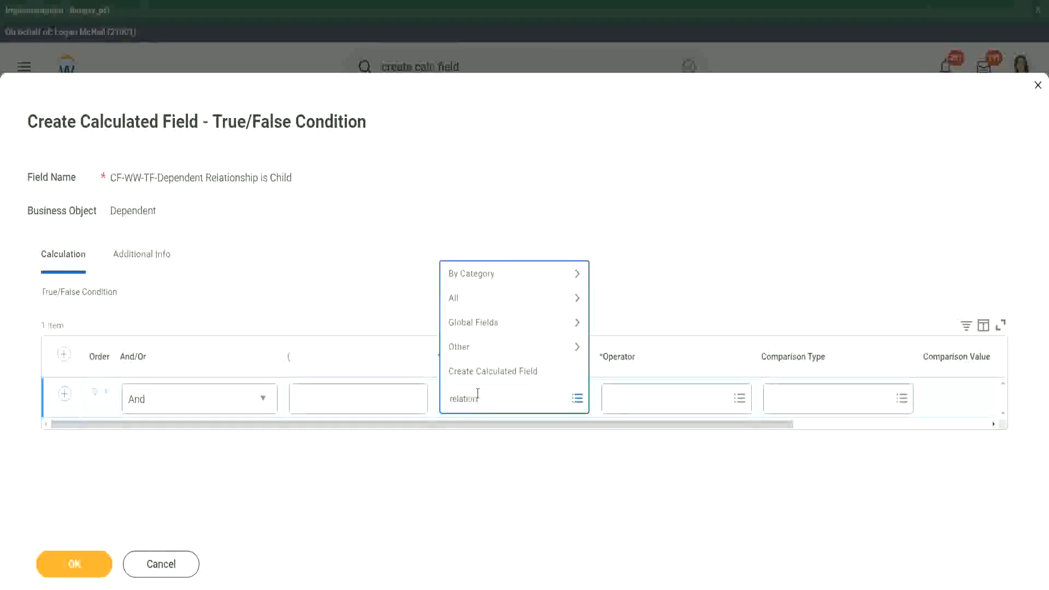
{"action": "type", "text": "ship"}
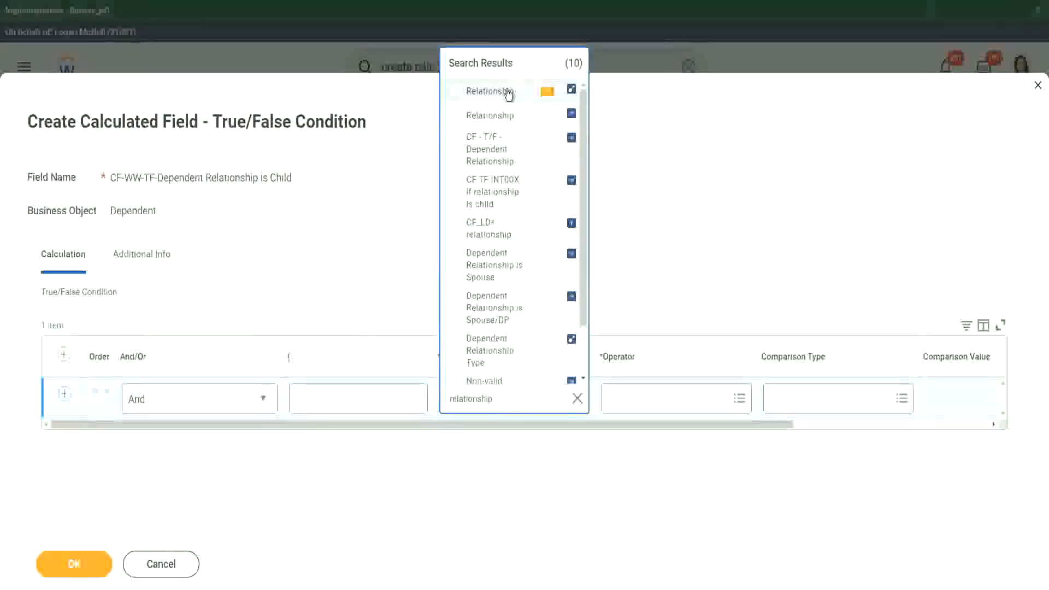
{"action": "left_click", "coordinate": [507, 92]}
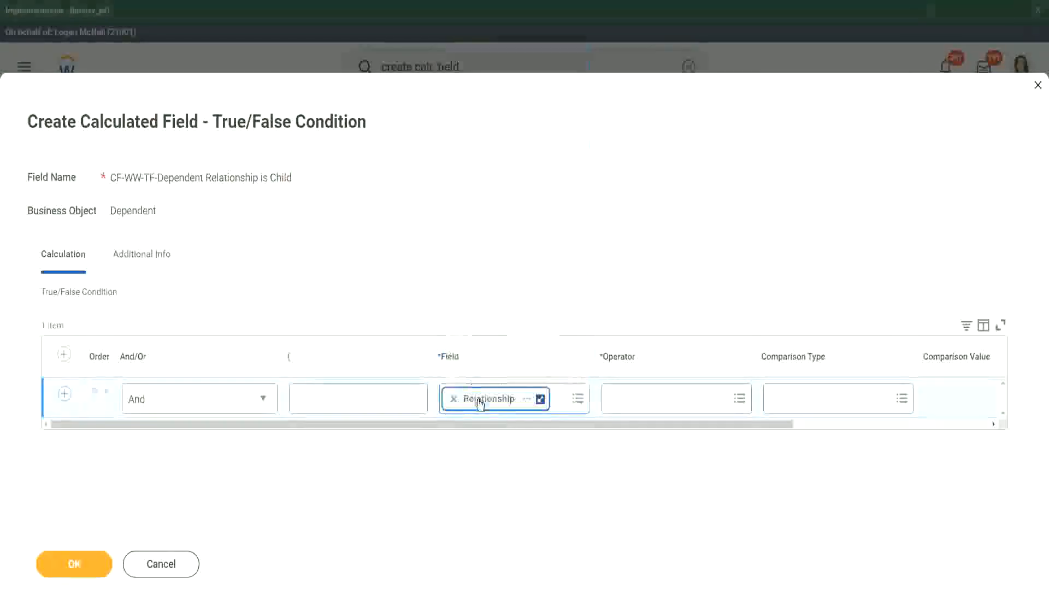
{"action": "left_click", "coordinate": [527, 400]}
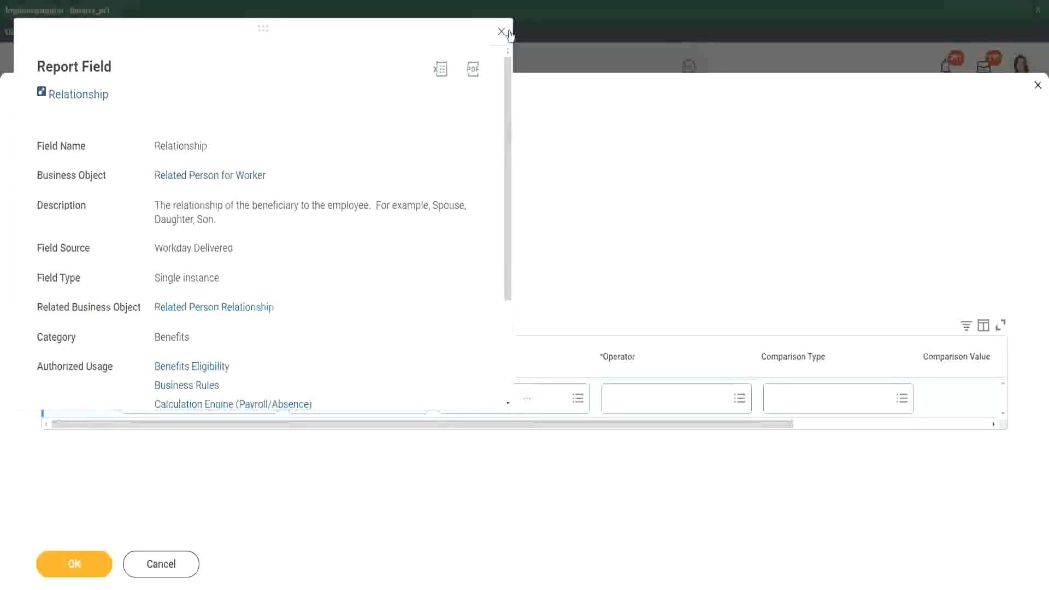
Step: Set the operator of the Relationship condition to in the selection list
{"action": "left_click", "coordinate": [645, 398]}
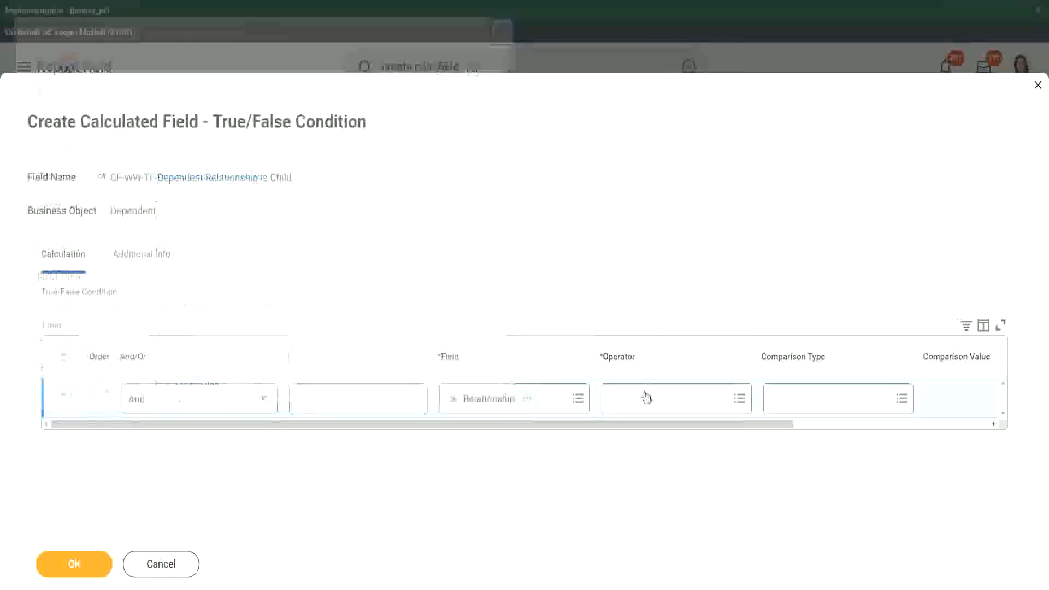
{"action": "left_click", "coordinate": [658, 346]}
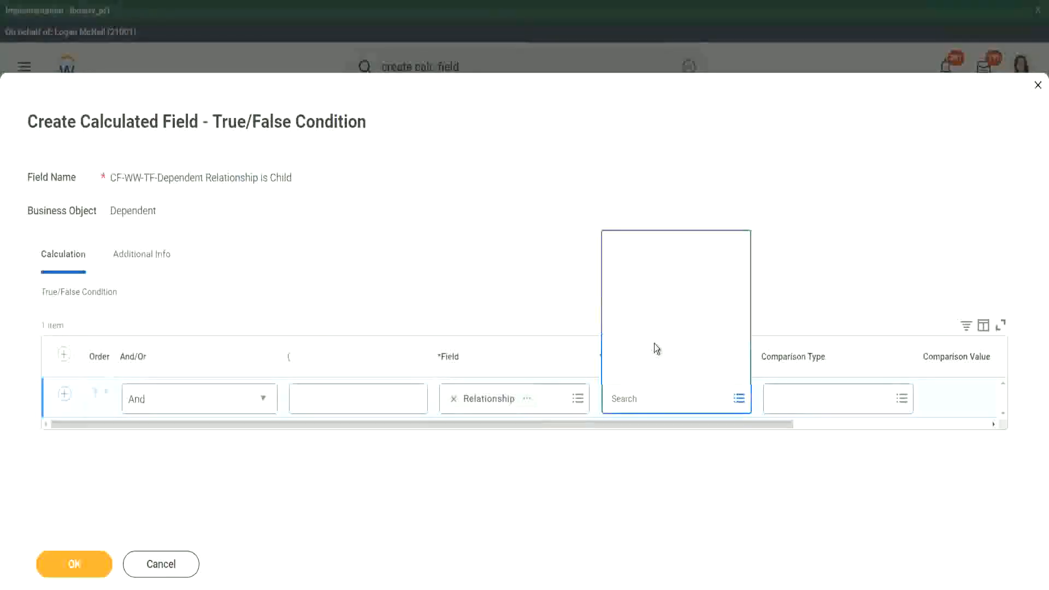
{"action": "left_click", "coordinate": [669, 300]}
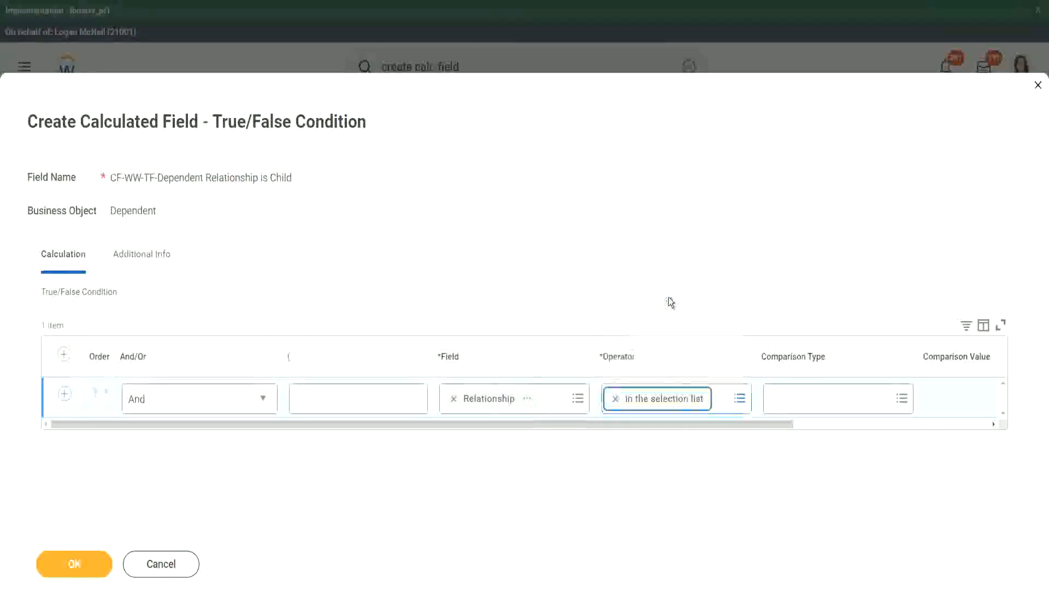
Step: Set the Relationship condition's comparison value to Child and save the True/False calculated field
{"action": "left_click_drag", "start_coordinate": [674, 434], "coordinate": [884, 431]}
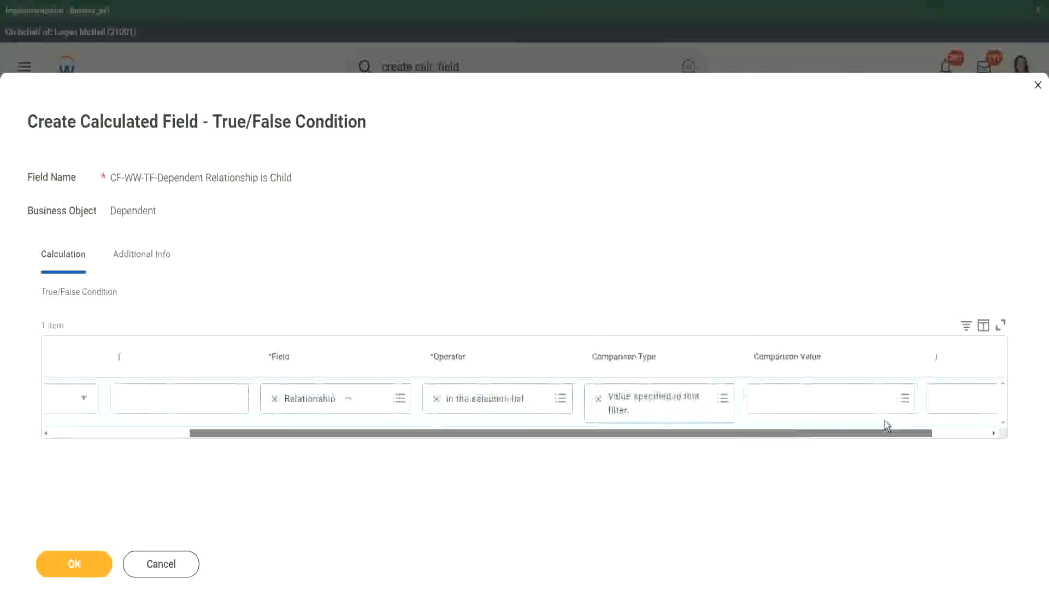
{"action": "left_click", "coordinate": [717, 400]}
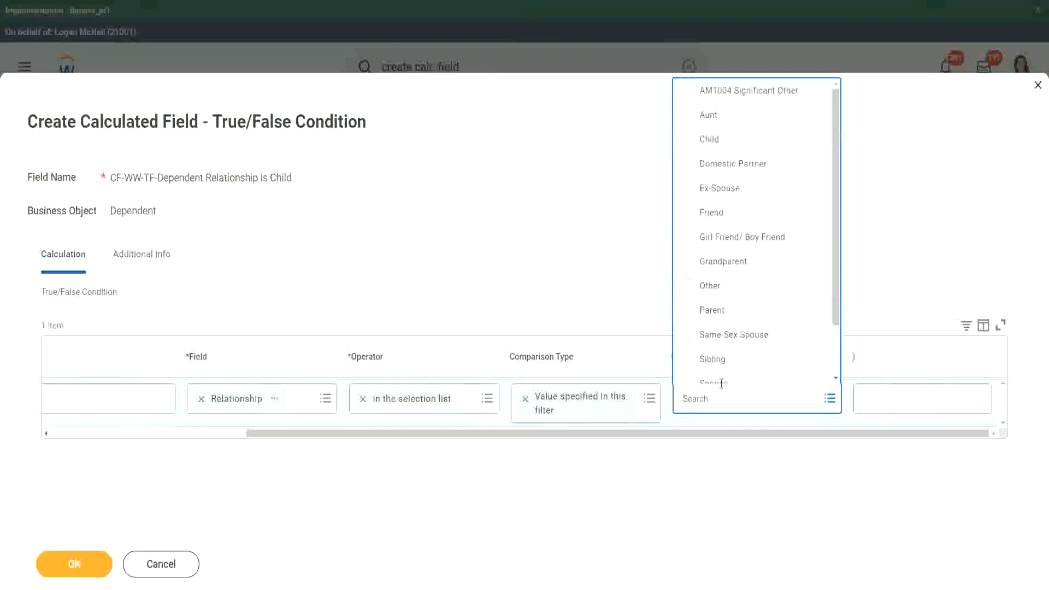
{"action": "left_click", "coordinate": [689, 143]}
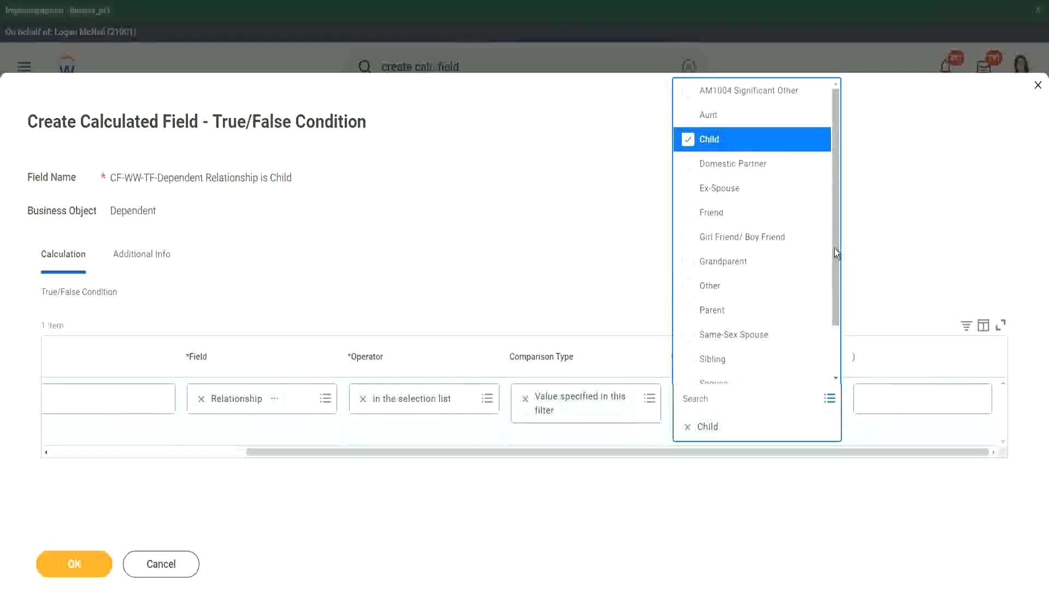
{"action": "left_click_drag", "start_coordinate": [835, 248], "coordinate": [835, 313]}
{"action": "left_click_drag", "start_coordinate": [845, 264], "coordinate": [852, 193]}
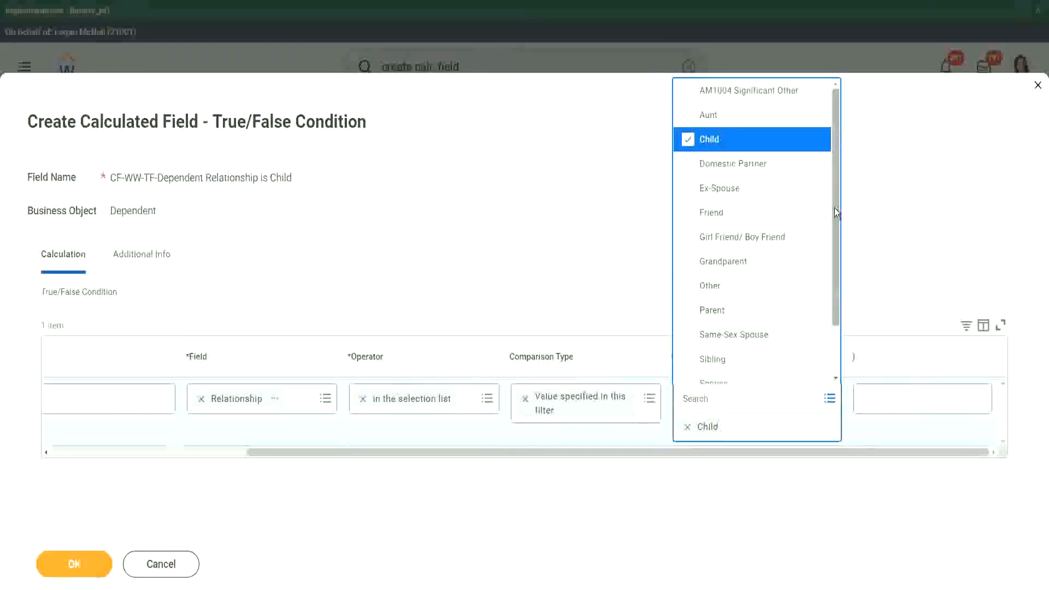
{"action": "left_click_drag", "start_coordinate": [835, 208], "coordinate": [847, 259]}
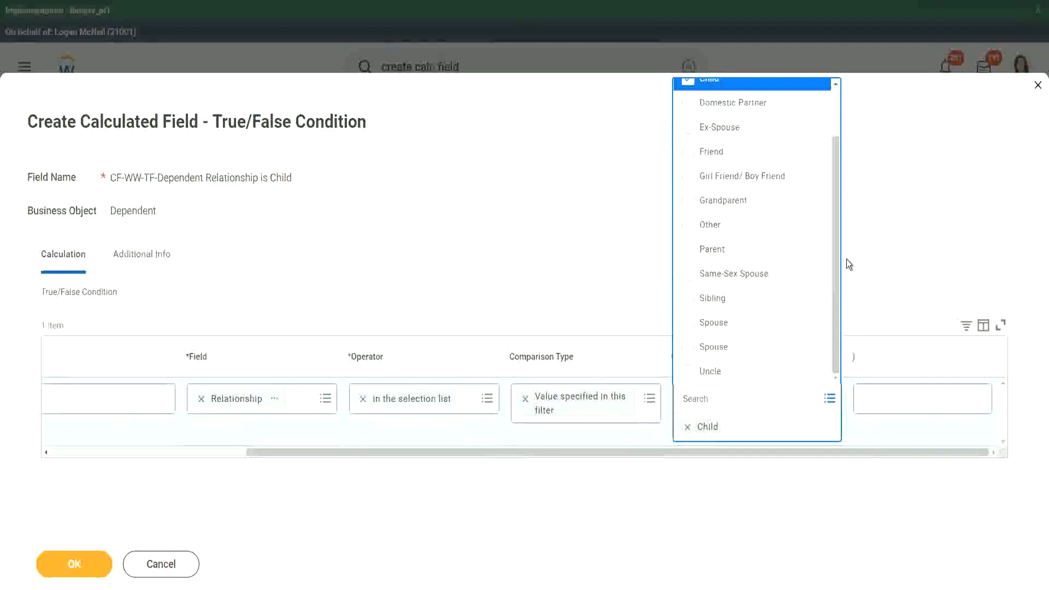
{"action": "left_click", "coordinate": [565, 244]}
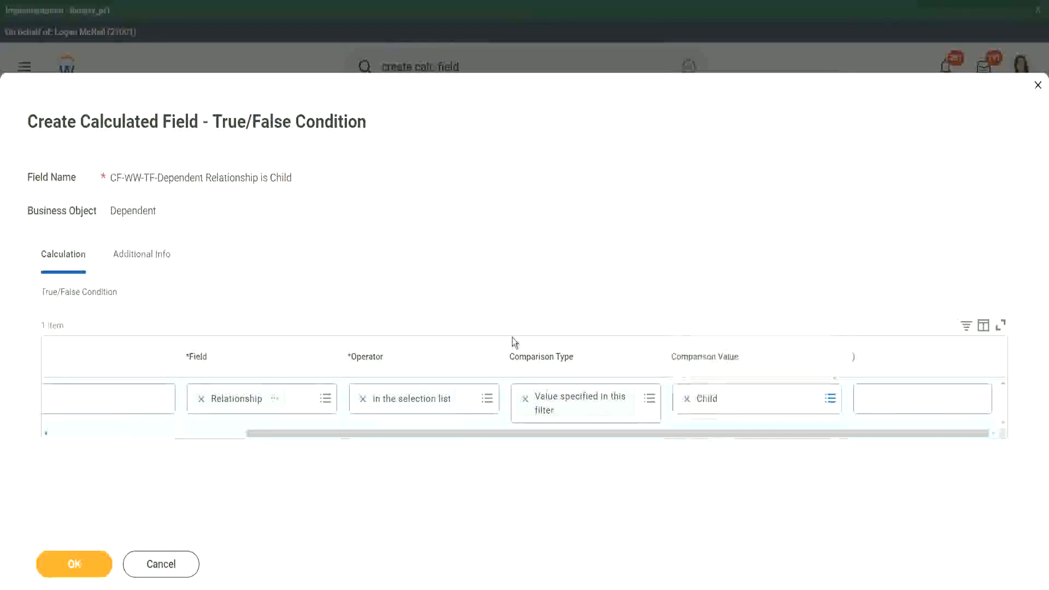
{"action": "left_click_drag", "start_coordinate": [297, 438], "coordinate": [87, 458]}
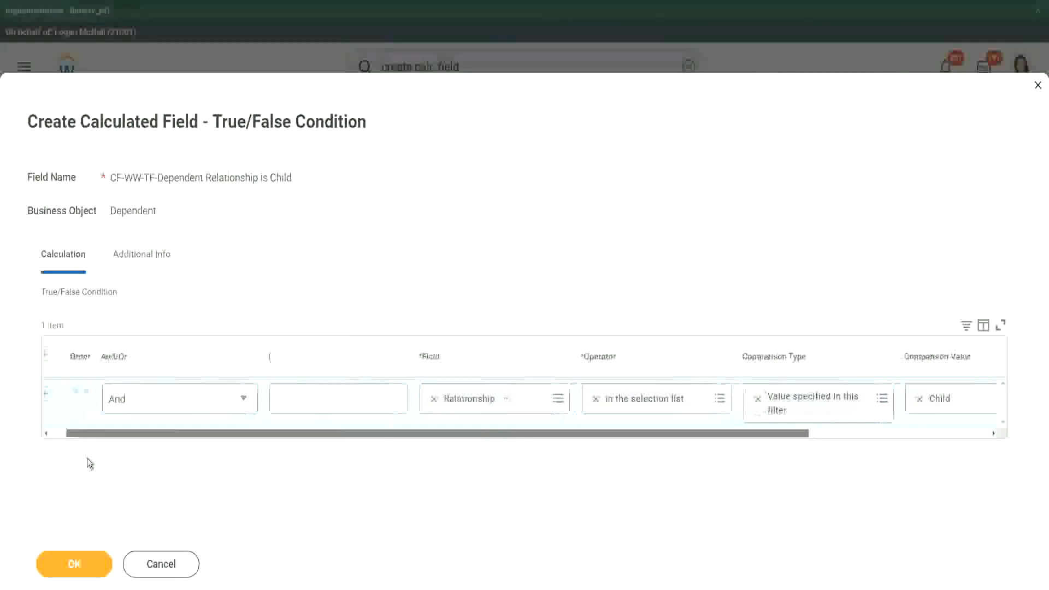
{"action": "left_click", "coordinate": [72, 565]}
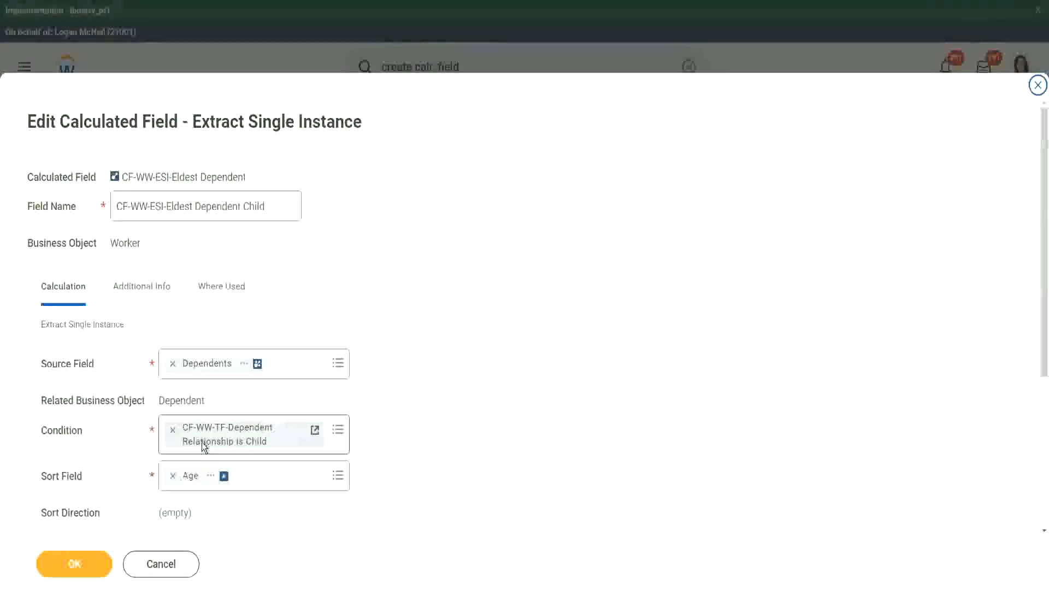
Step: Save the CF-WW-ESI-Eldest Dependent Child extract field with its new condition and copy the field's name
{"action": "scroll", "coordinate": [203, 446], "scroll_direction": "down", "scroll_amount": 3}
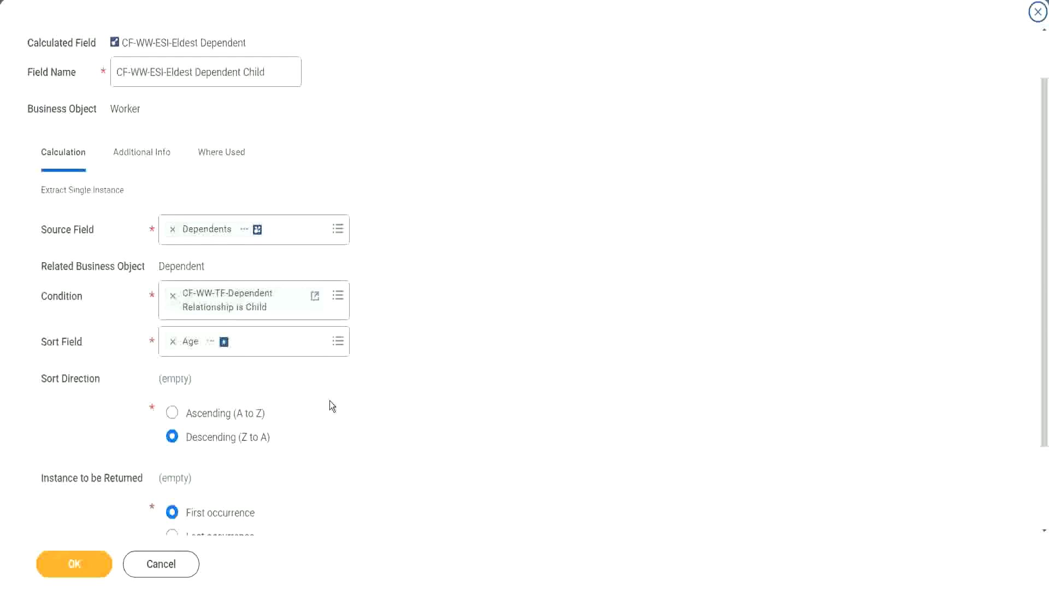
{"action": "left_click", "coordinate": [66, 568]}
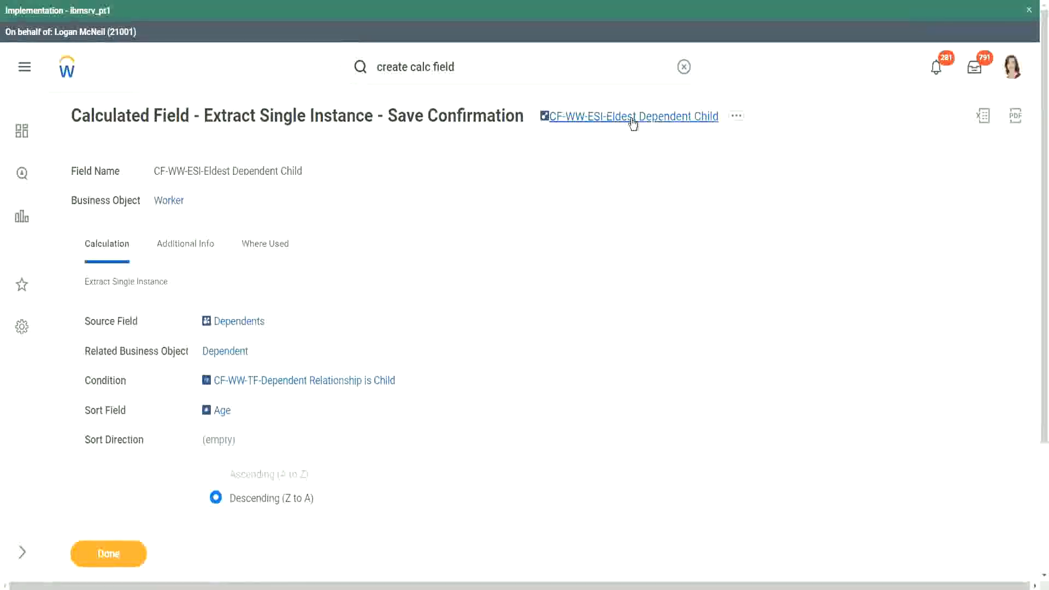
{"action": "right_click", "coordinate": [633, 122]}
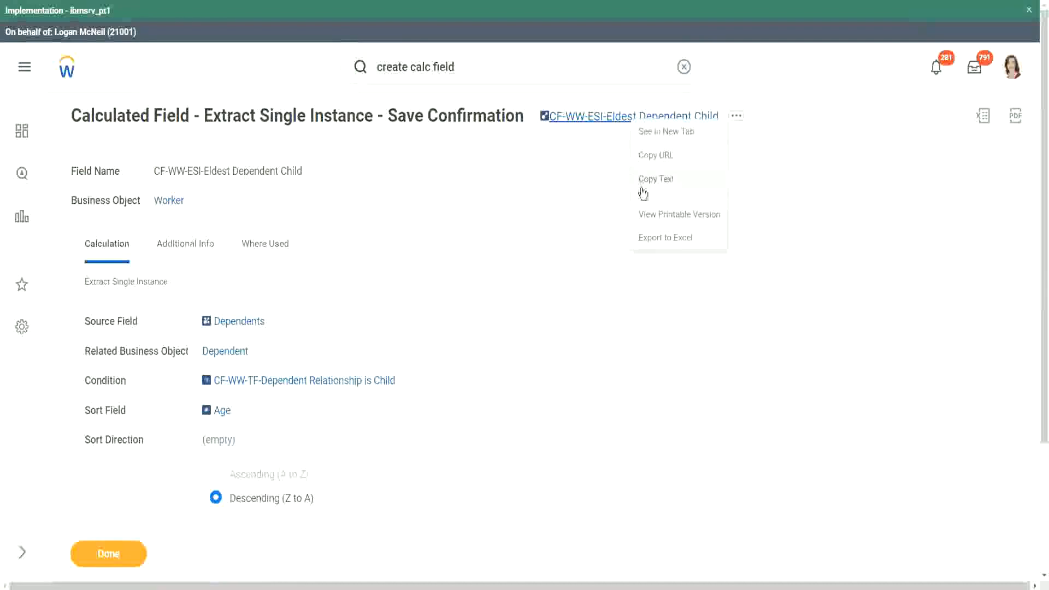
{"action": "left_click", "coordinate": [643, 189]}
Step: Go to the WW Base Pay Details report and open its custom report definition for editing
{"action": "left_click", "coordinate": [468, 67]}
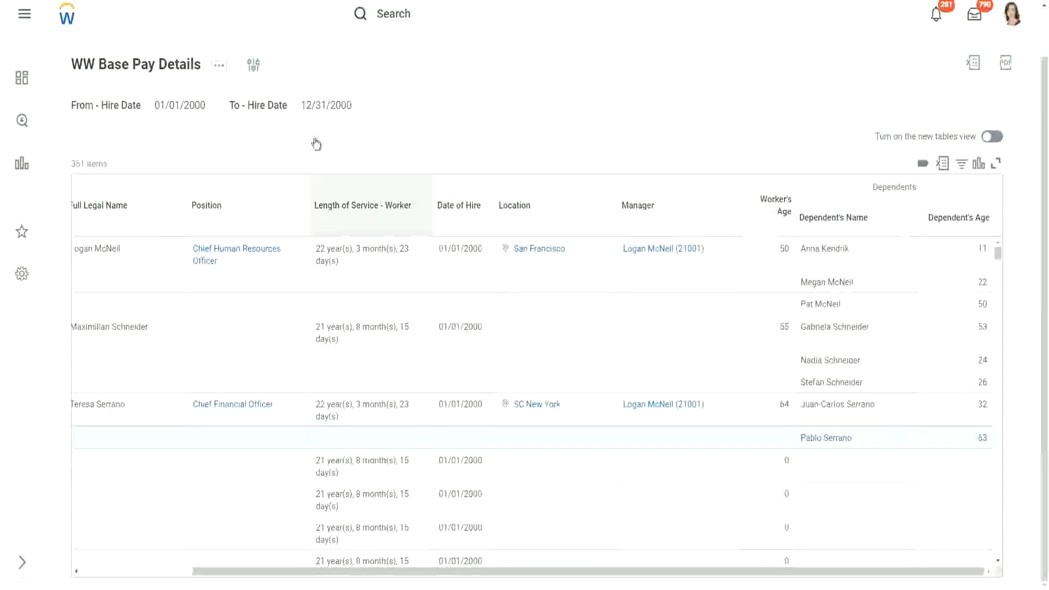
{"action": "left_click", "coordinate": [222, 73]}
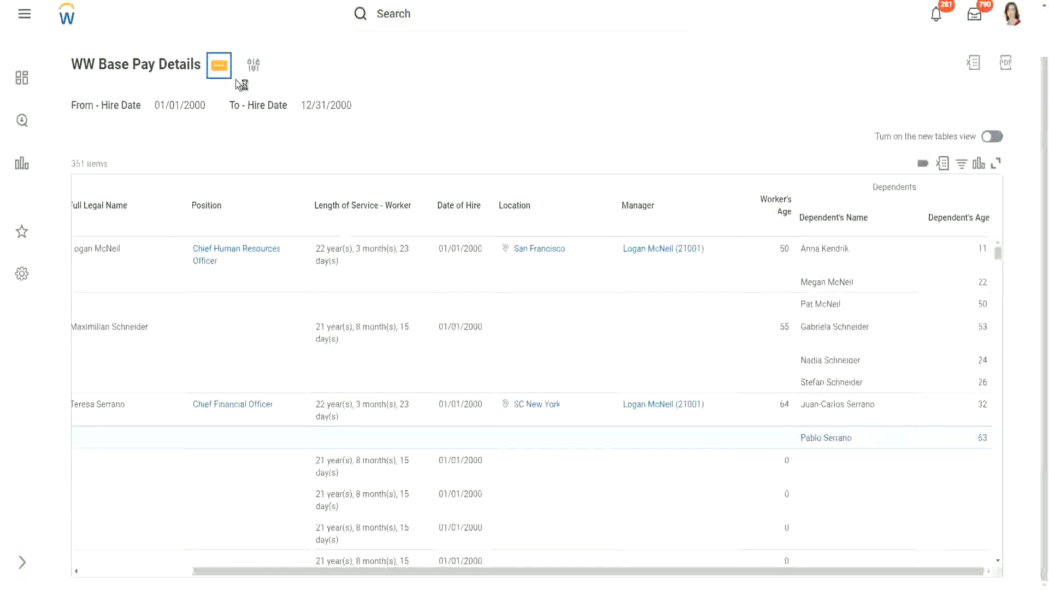
{"action": "left_click", "coordinate": [220, 68]}
{"action": "mouse_move", "coordinate": [288, 123]}
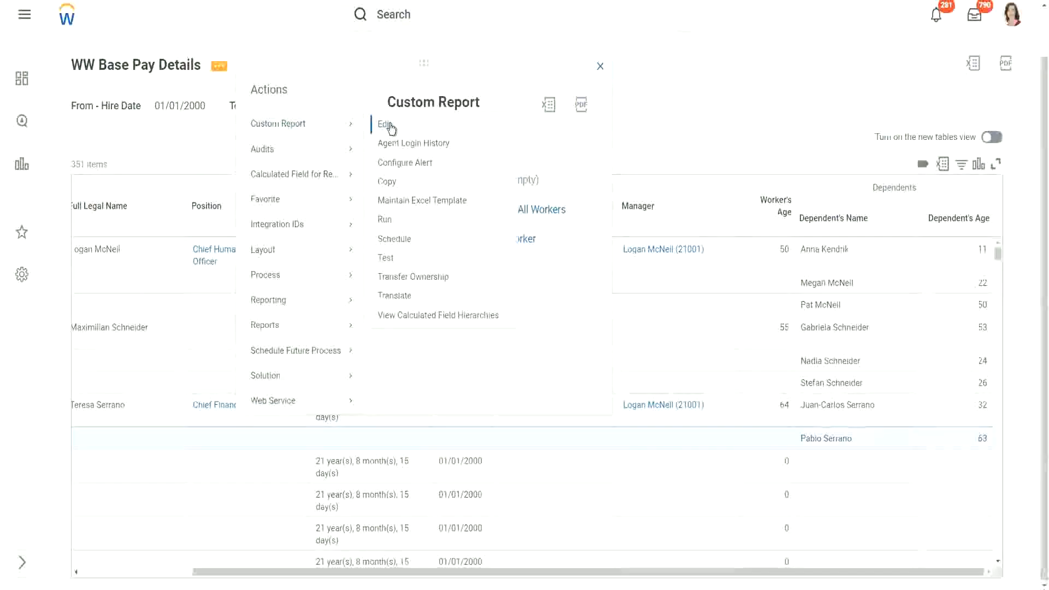
{"action": "left_click", "coordinate": [385, 125]}
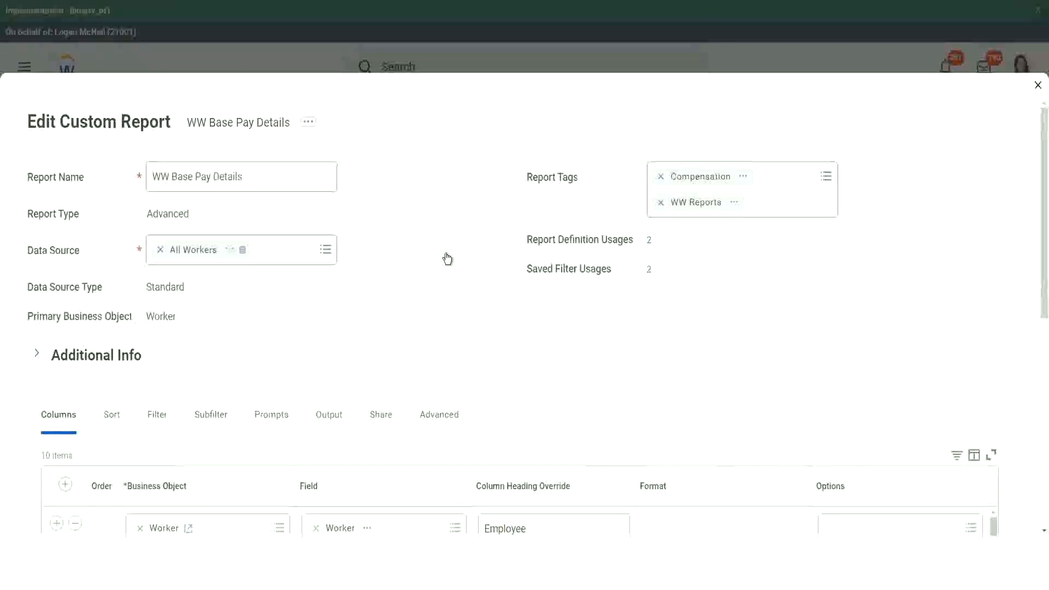
Step: Add a Worker column row below Worker's Age using the field CF-WW-ESI-Eldest Dependent Child
{"action": "scroll", "coordinate": [447, 259], "scroll_direction": "down", "scroll_amount": 5}
{"action": "scroll", "coordinate": [293, 398], "scroll_direction": "down", "scroll_amount": 3}
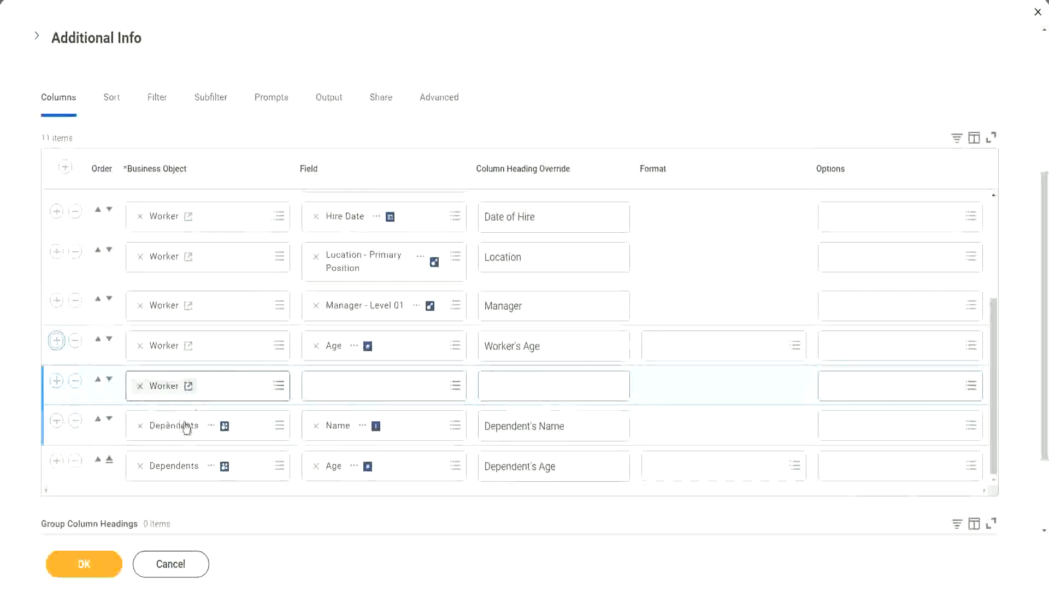
{"action": "left_click", "coordinate": [346, 379]}
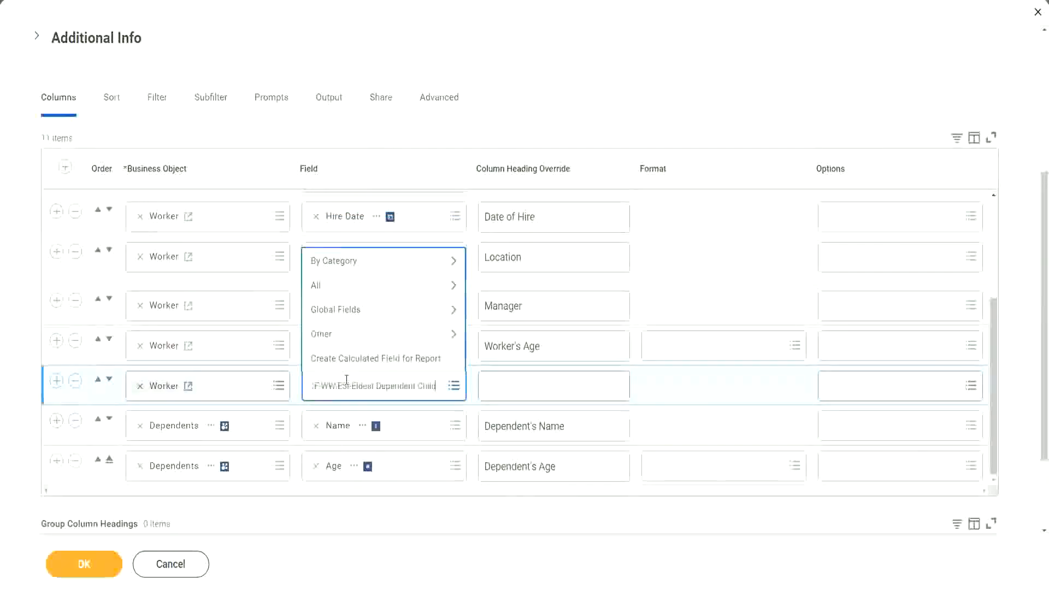
{"action": "key", "text": "ctrl+v"}
{"action": "key", "text": "Return"}
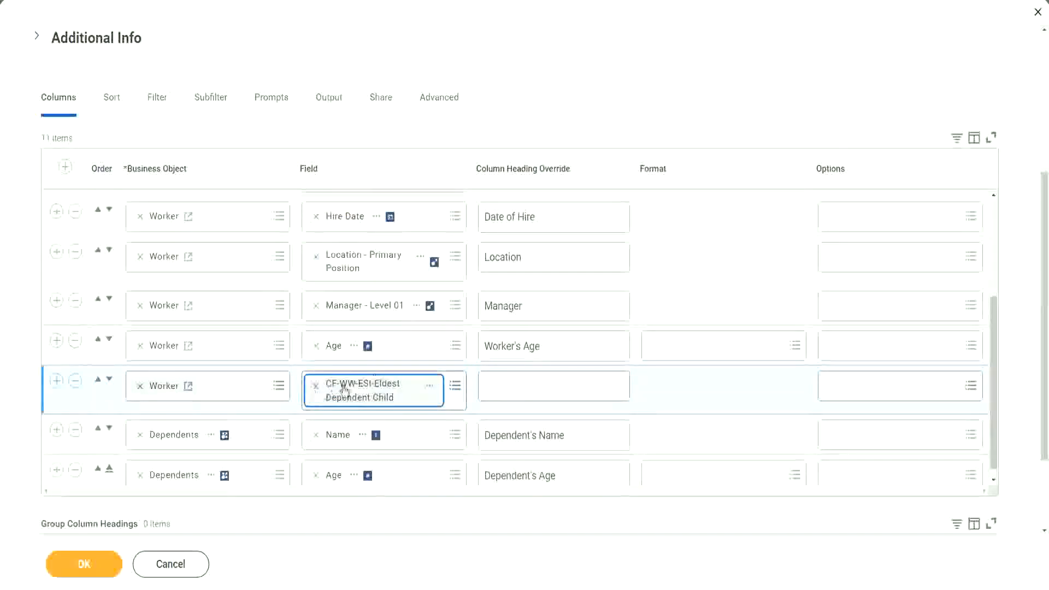
Step: Set the new column's heading override to Eldest Dependent Child and save the report definition
{"action": "left_click", "coordinate": [506, 387]}
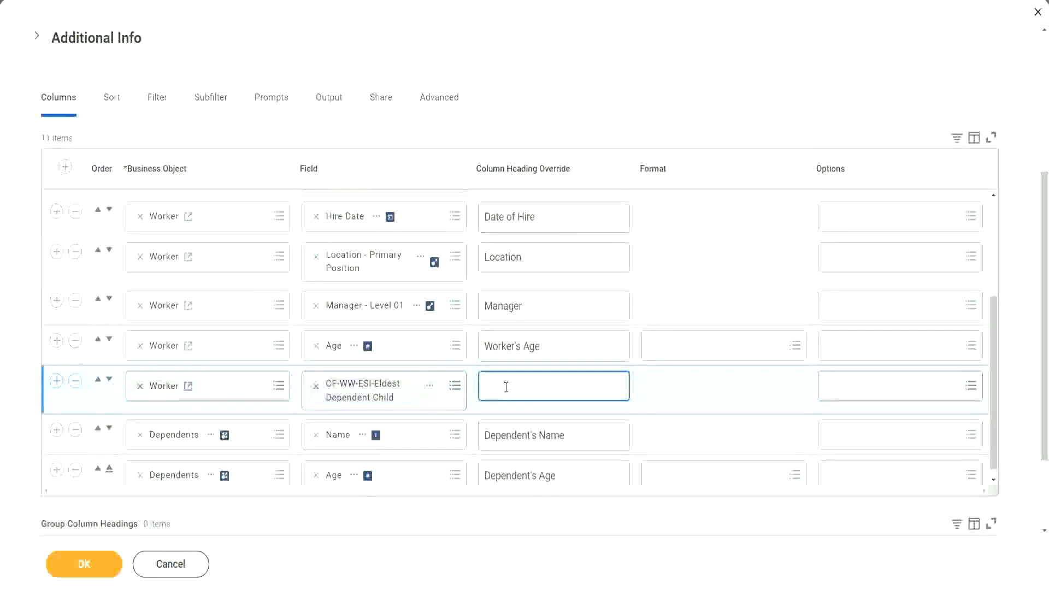
{"action": "type", "text": "Eldest De"}
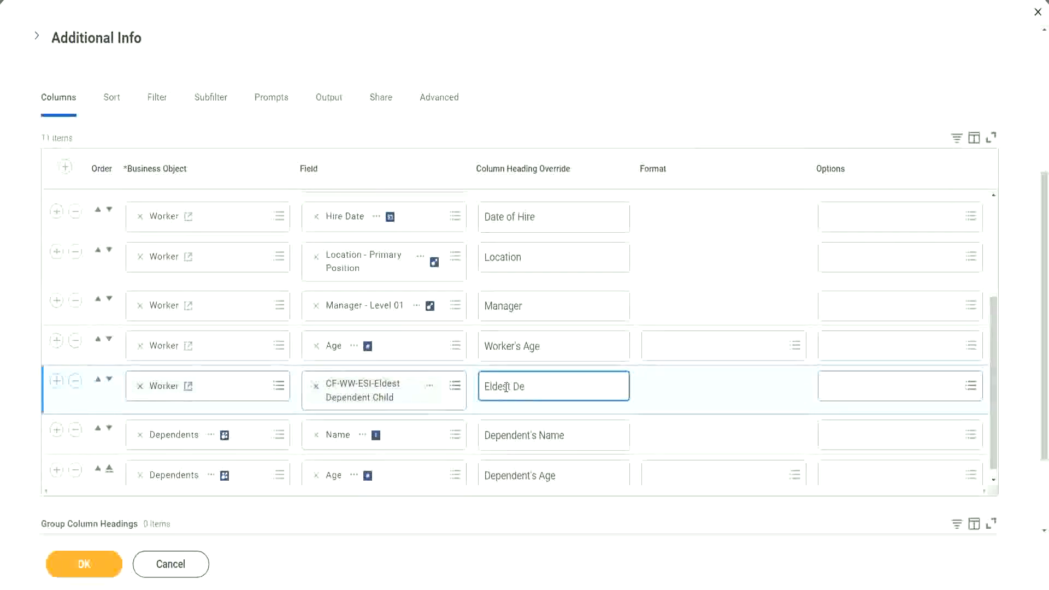
{"action": "type", "text": "pendent Child"}
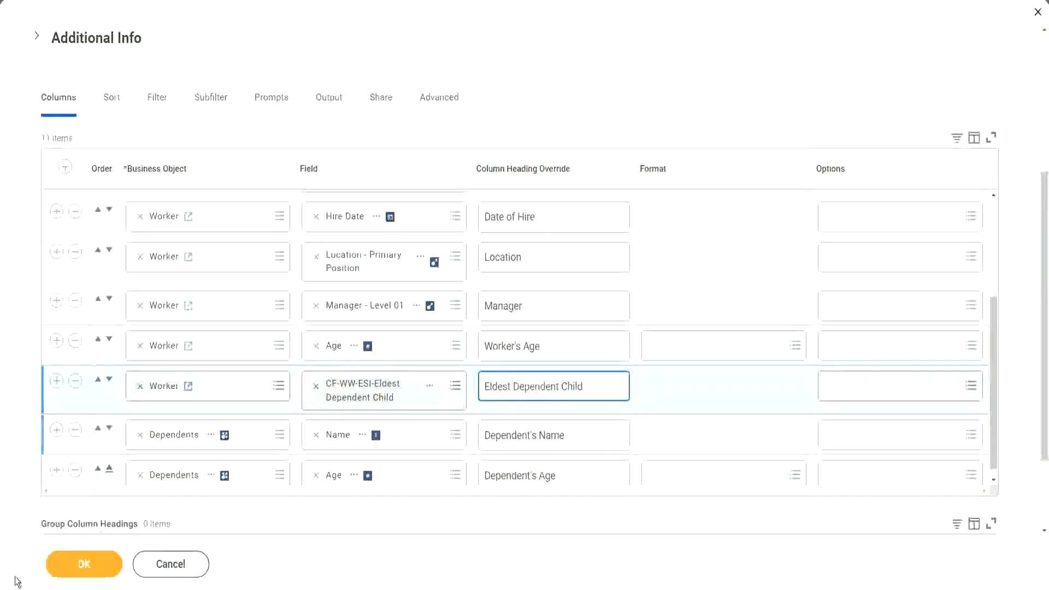
{"action": "left_click", "coordinate": [84, 566]}
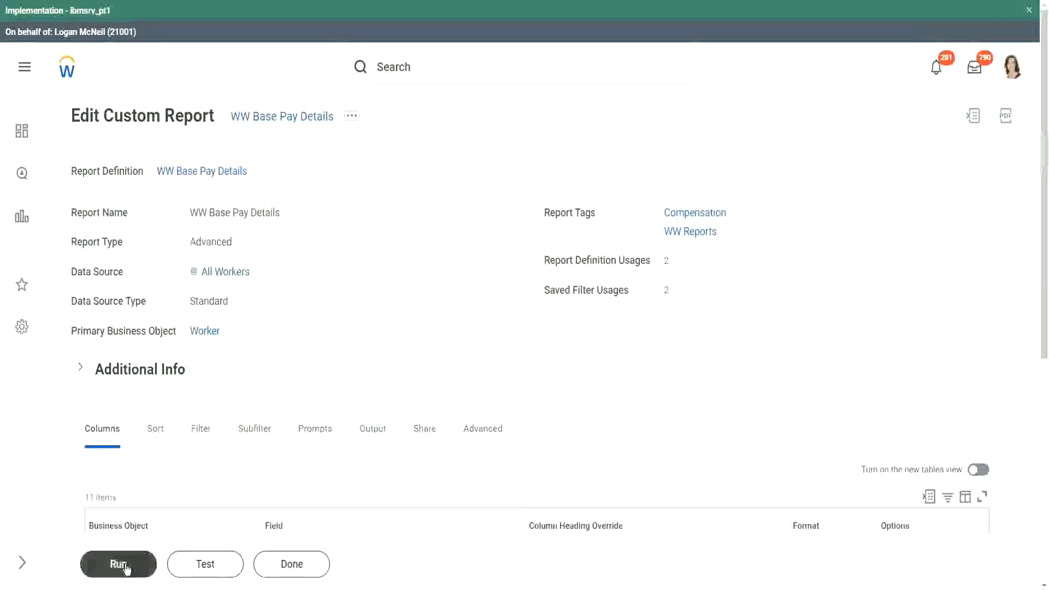
Step: Run the WW Base Pay Details report for hire dates from 01/01/2000 to 12/31/2000
{"action": "left_click", "coordinate": [103, 568]}
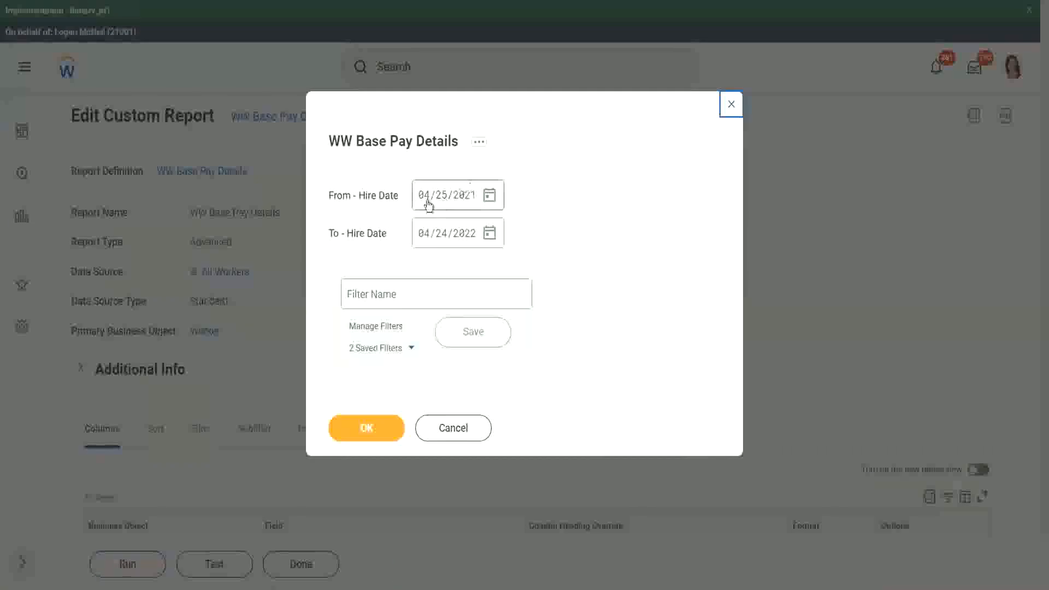
{"action": "left_click", "coordinate": [424, 202]}
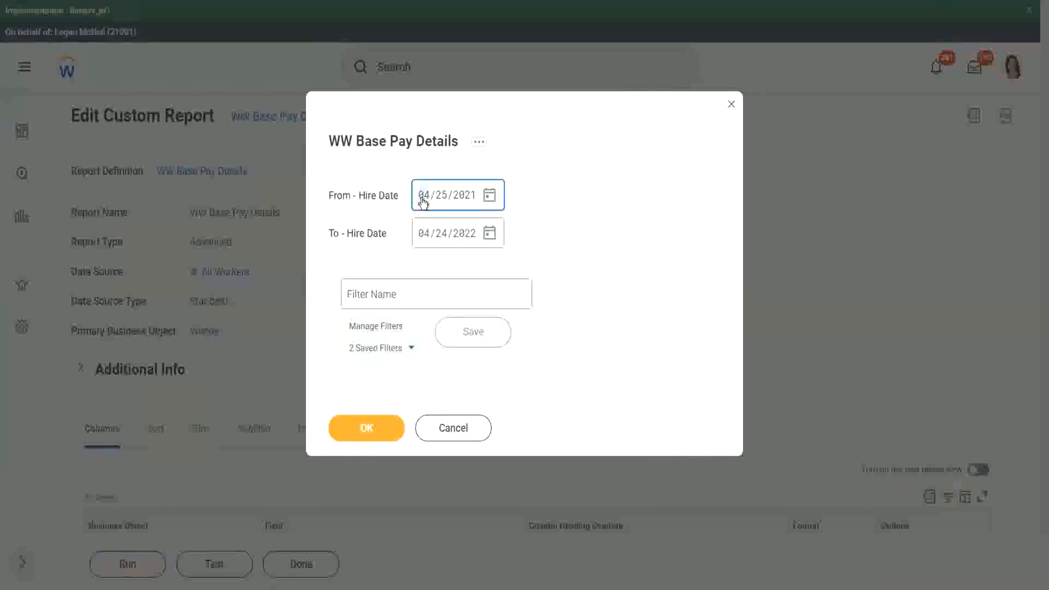
{"action": "type", "text": "01012000"}
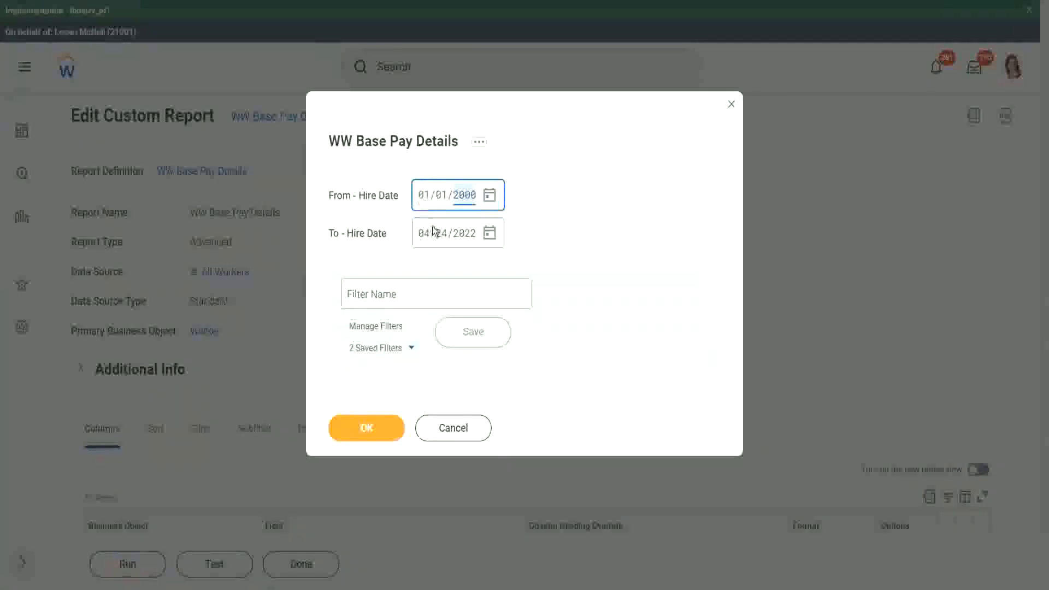
{"action": "left_click", "coordinate": [423, 241]}
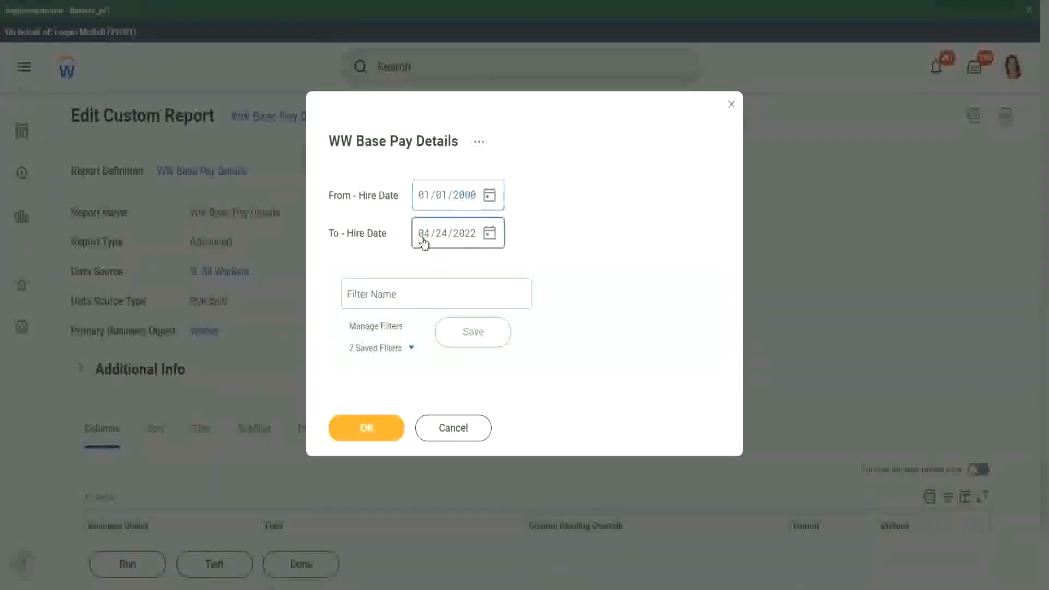
{"action": "type", "text": "1231"}
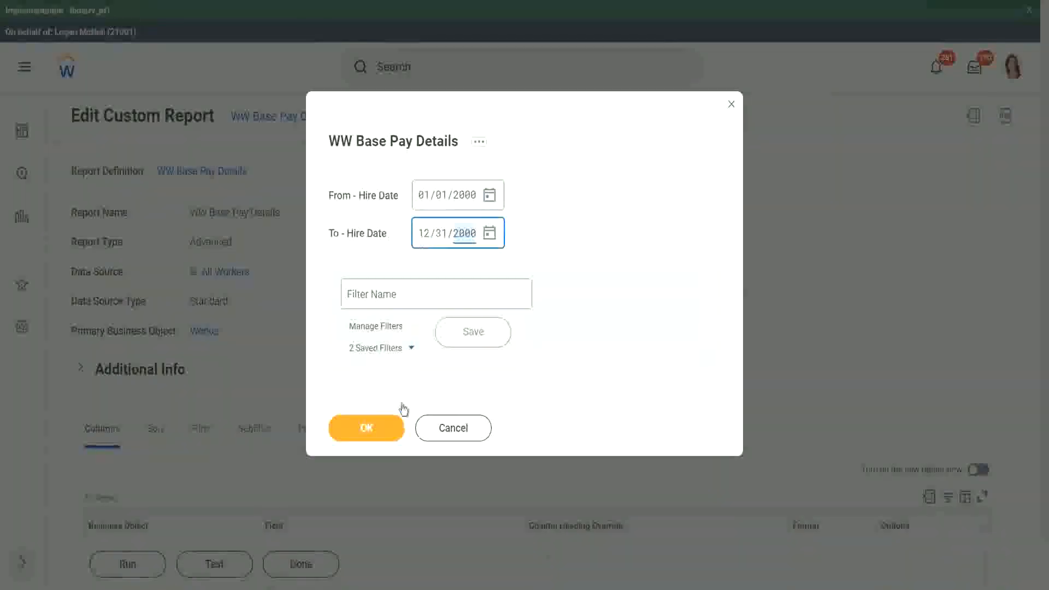
{"action": "left_click", "coordinate": [377, 429]}
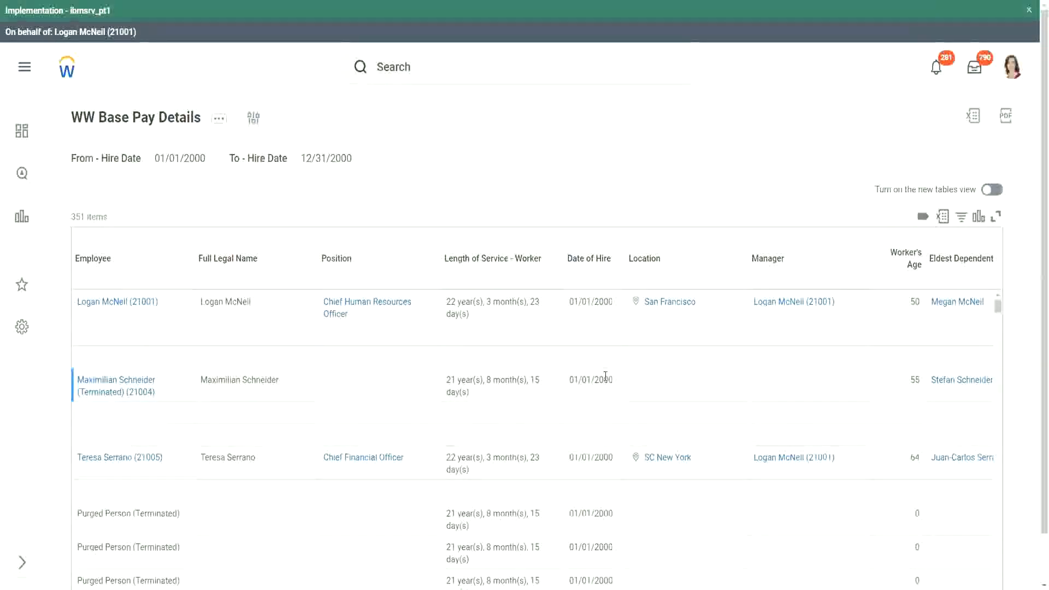
Step: Compare the first worker's Eldest Dependent Child value with the names and ages of that worker's dependents
{"action": "scroll", "coordinate": [605, 379], "scroll_direction": "down", "scroll_amount": 1}
{"action": "scroll", "coordinate": [979, 367], "scroll_direction": "up", "scroll_amount": 1}
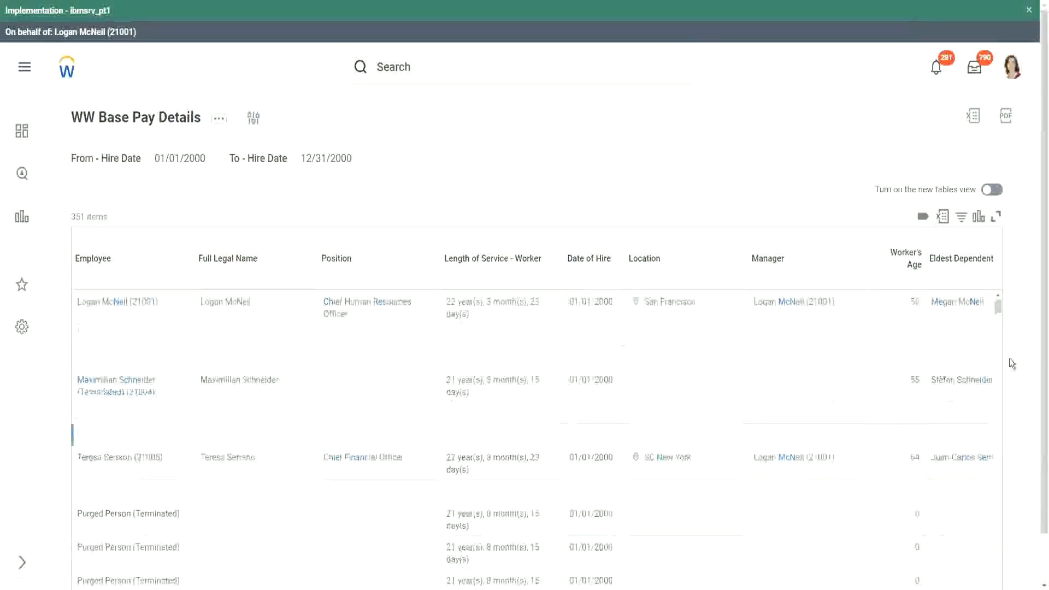
{"action": "scroll", "coordinate": [1037, 410], "scroll_direction": "down", "scroll_amount": 1}
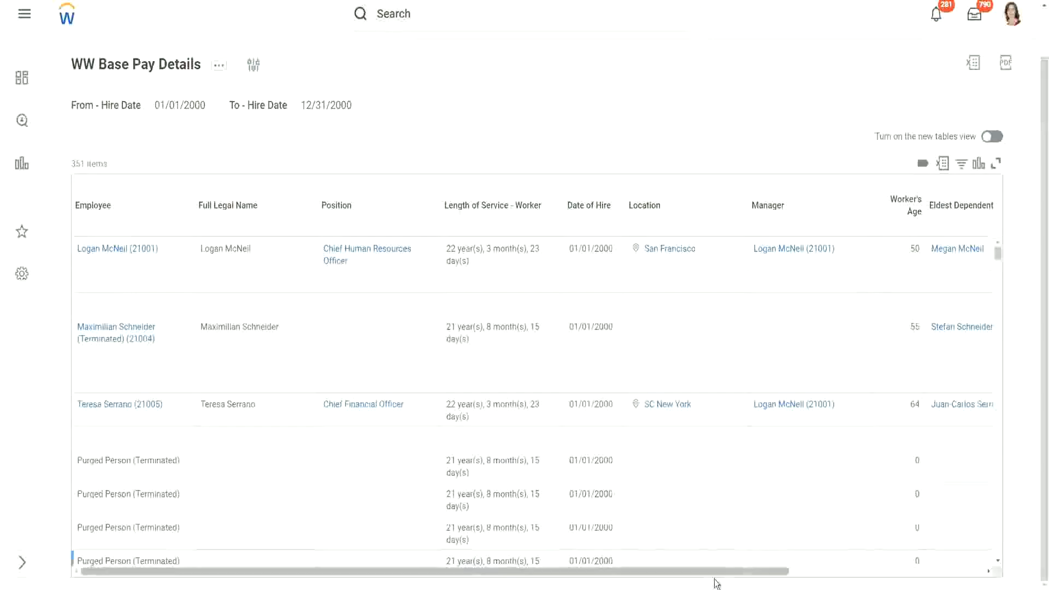
{"action": "left_click_drag", "start_coordinate": [732, 573], "coordinate": [964, 583]}
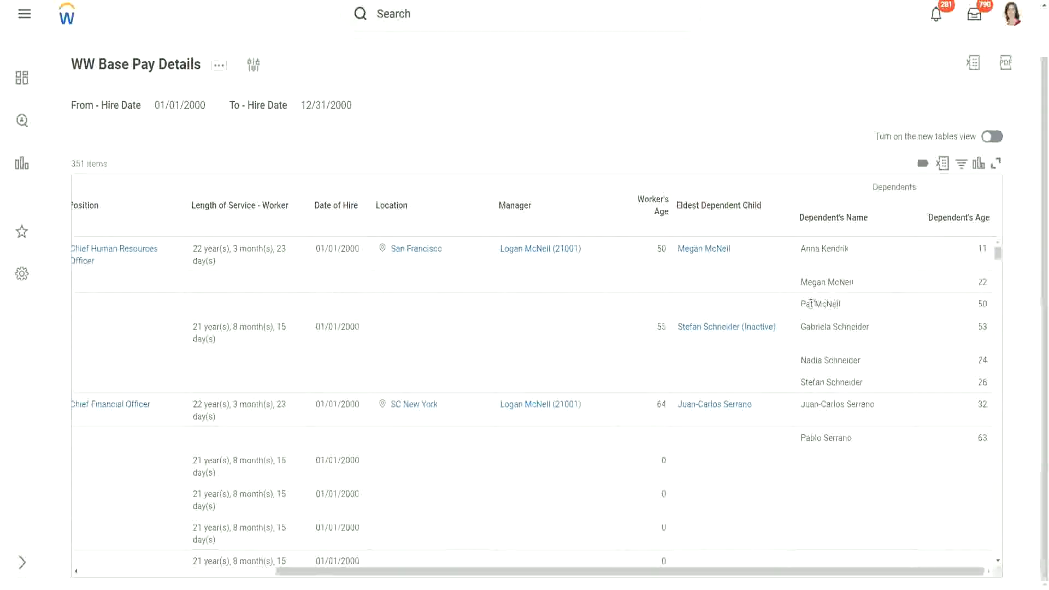
{"action": "mouse_move", "coordinate": [802, 305]}
{"action": "left_mouse_down"}
{"action": "mouse_move", "coordinate": [842, 305]}
{"action": "mouse_move", "coordinate": [856, 288]}
{"action": "left_mouse_up"}
{"action": "left_click_drag", "start_coordinate": [801, 249], "coordinate": [848, 253]}
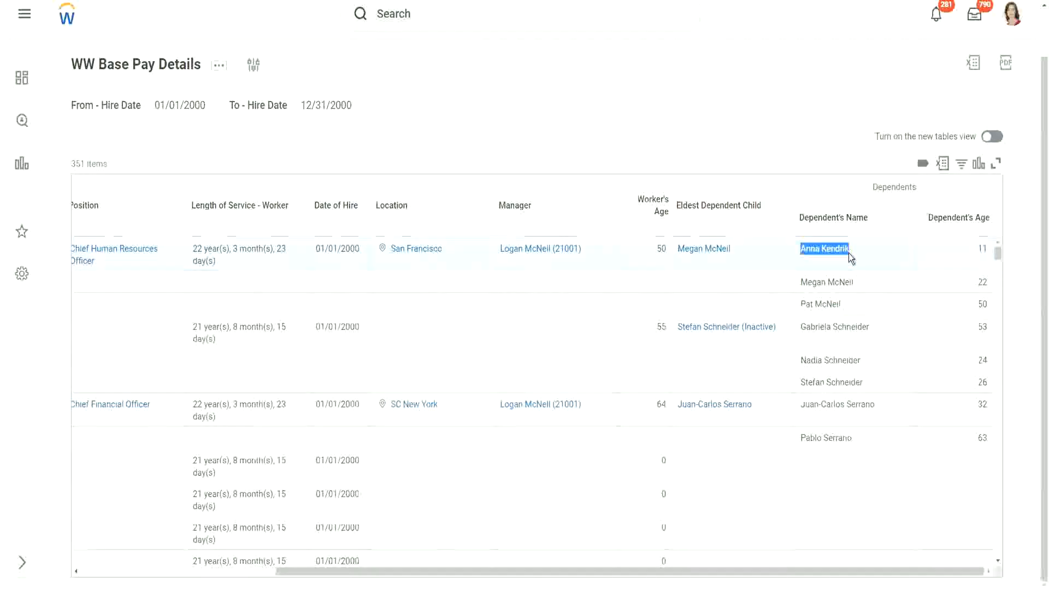
{"action": "left_click", "coordinate": [833, 246]}
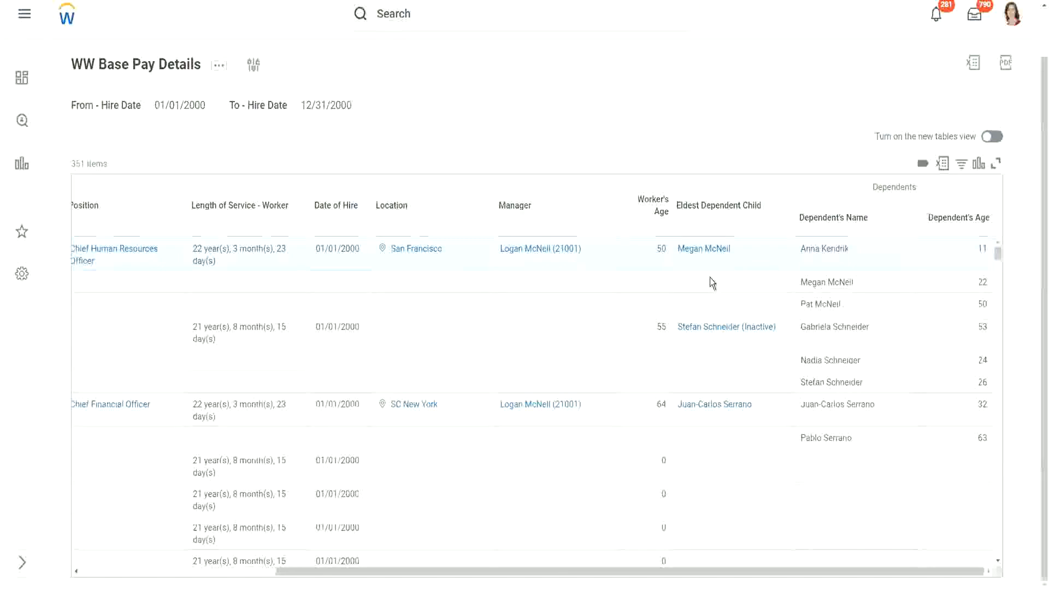
Step: Open the first worker's eldest dependent child record in a new tab, check its relationship and age, and return to the report
{"action": "right_click", "coordinate": [701, 249]}
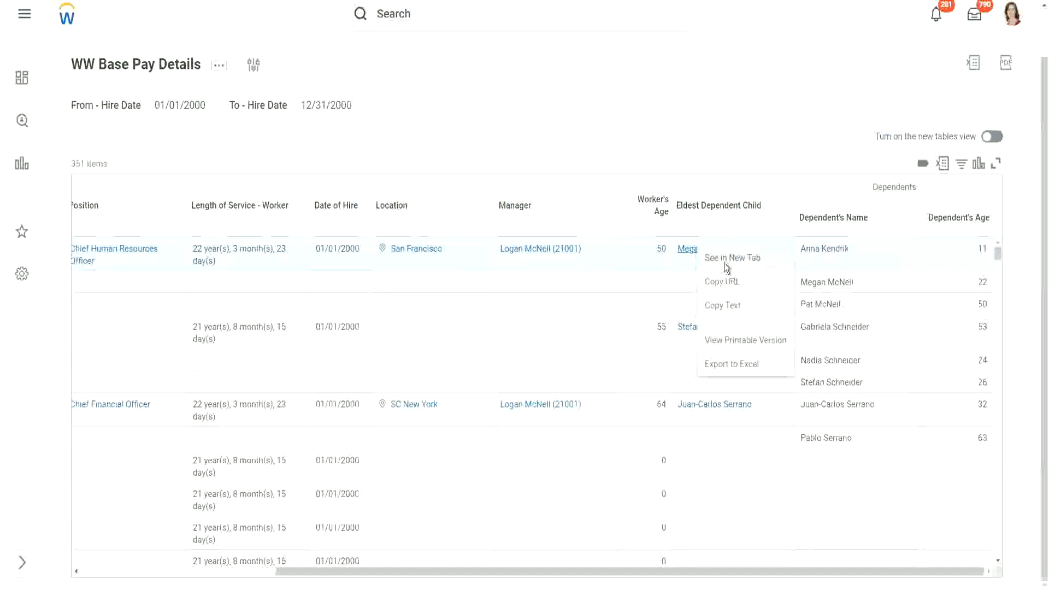
{"action": "left_click", "coordinate": [724, 264]}
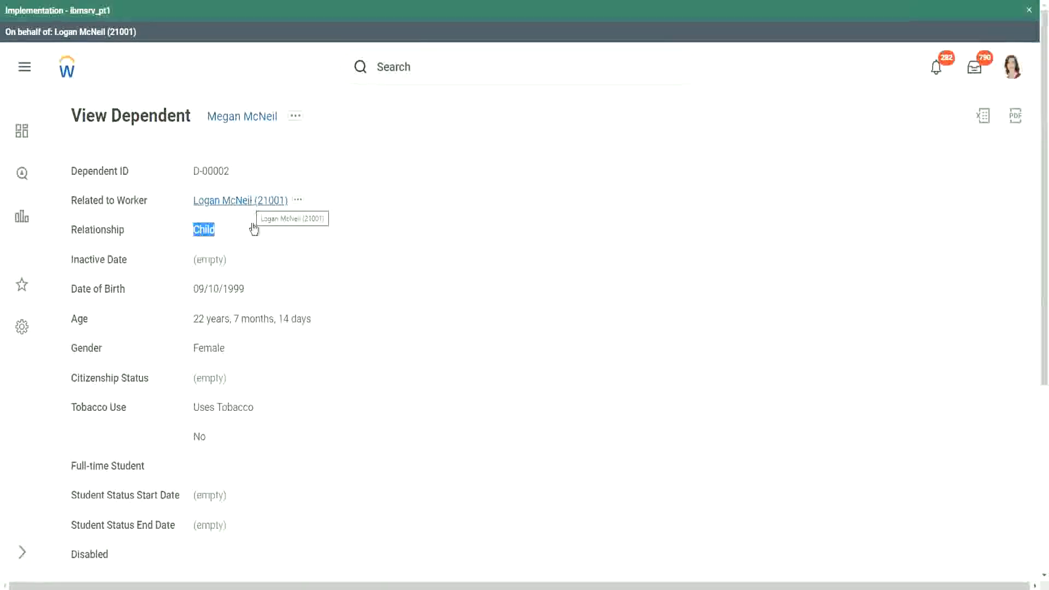
{"action": "left_click", "coordinate": [309, 316]}
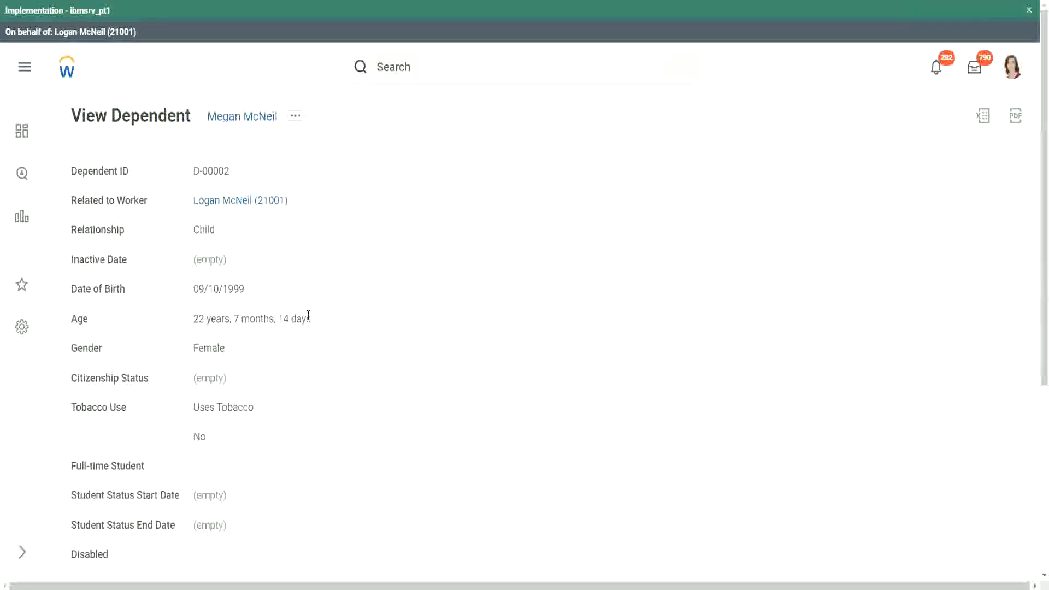
{"action": "scroll", "coordinate": [292, 353], "scroll_direction": "down", "scroll_amount": 3}
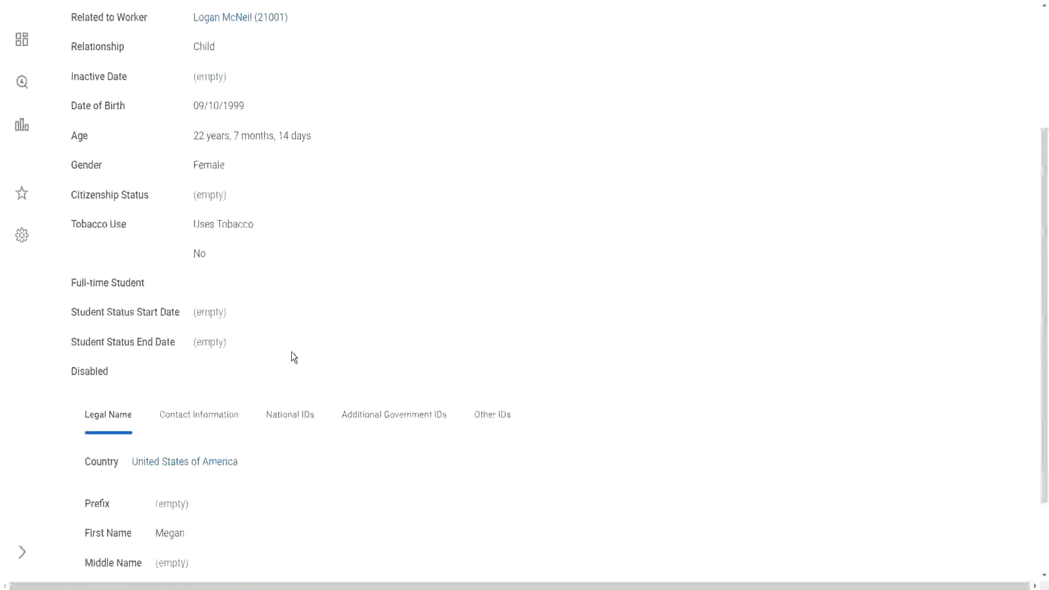
{"action": "scroll", "coordinate": [291, 352], "scroll_direction": "down", "scroll_amount": 2}
{"action": "scroll", "coordinate": [290, 352], "scroll_direction": "up", "scroll_amount": 5}
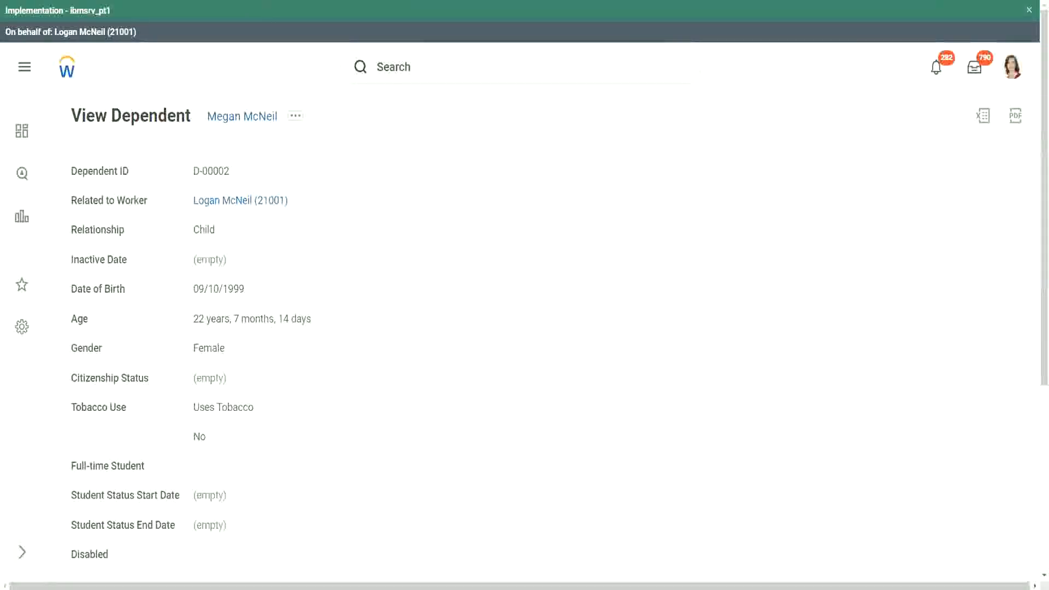
{"action": "left_click", "coordinate": [251, 1]}
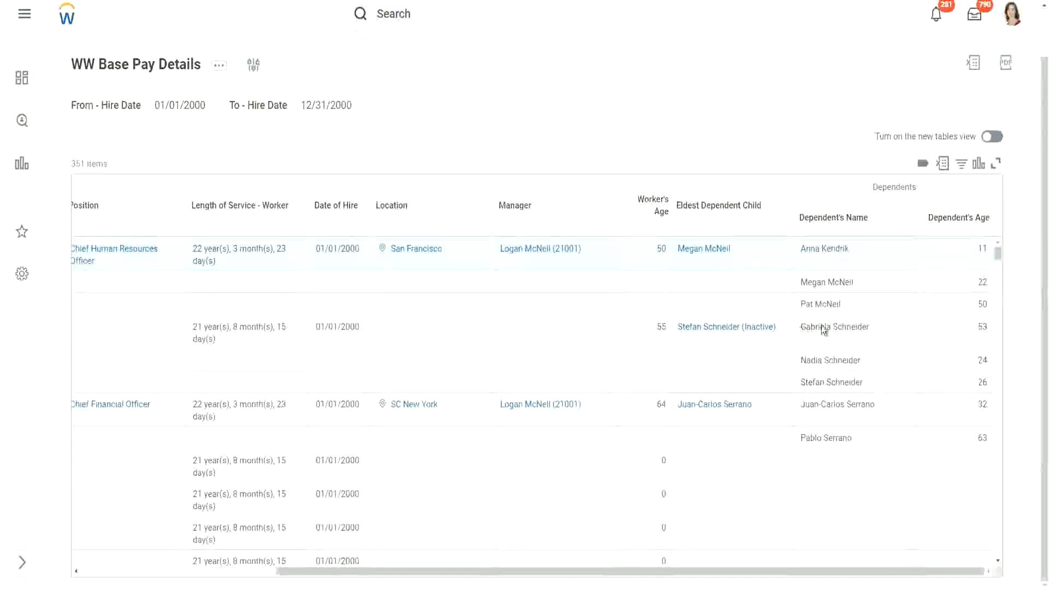
Step: Check the Eldest Dependent Child values of the second and third workers against their dependents' names and ages
{"action": "left_click_drag", "start_coordinate": [801, 328], "coordinate": [871, 328]}
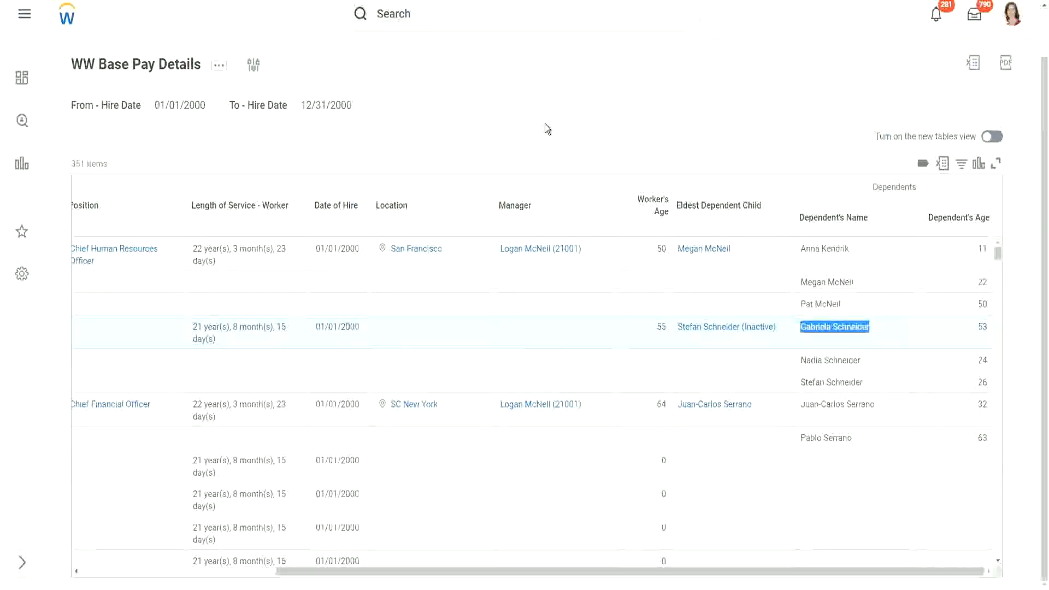
{"action": "left_click", "coordinate": [528, 131]}
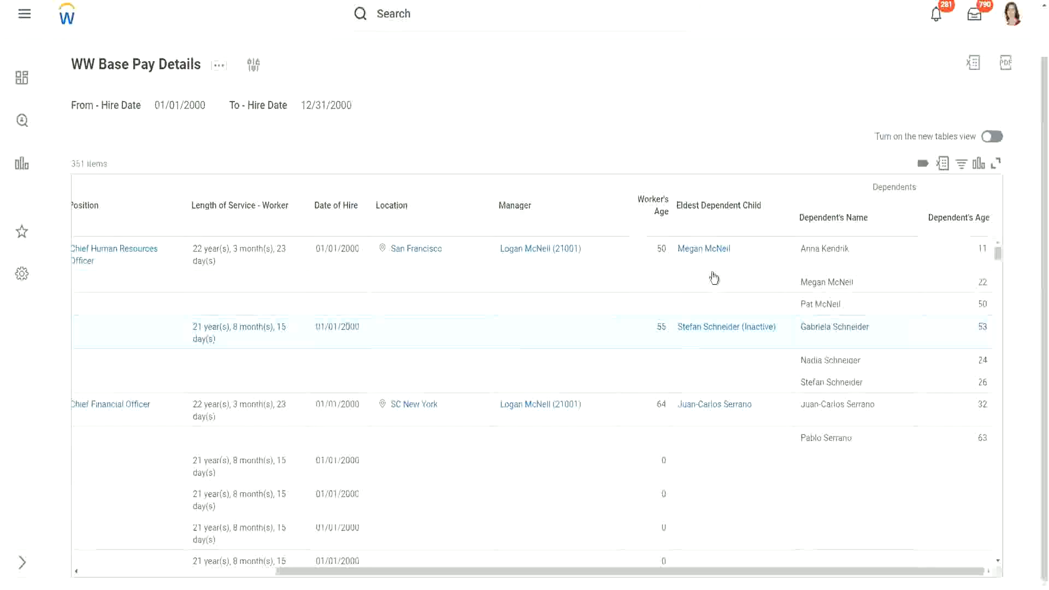
{"action": "scroll", "coordinate": [837, 390], "scroll_direction": "down", "scroll_amount": 2}
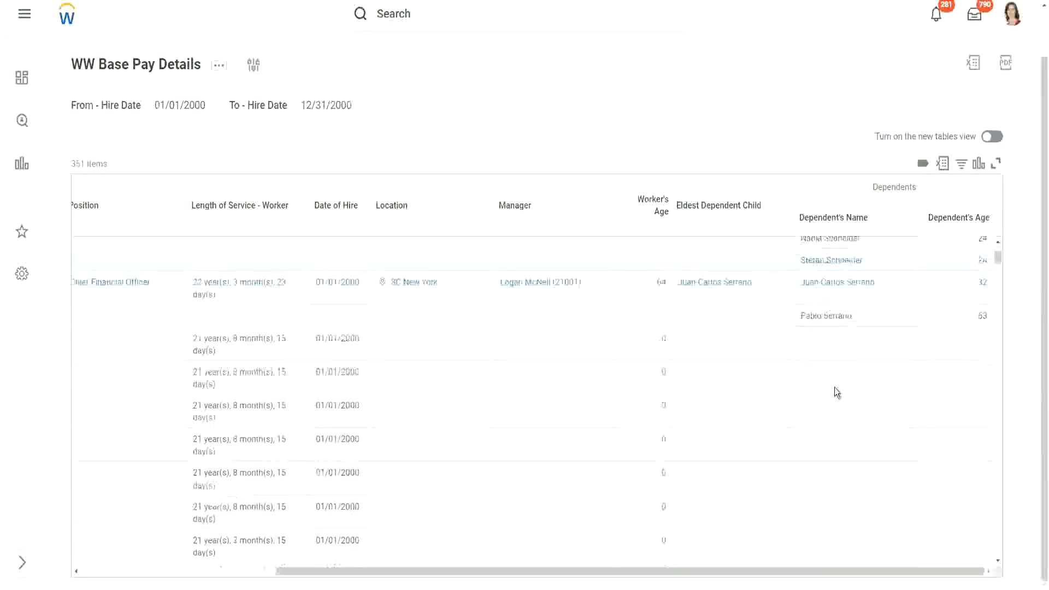
{"action": "scroll", "coordinate": [835, 388], "scroll_direction": "up", "scroll_amount": 2}
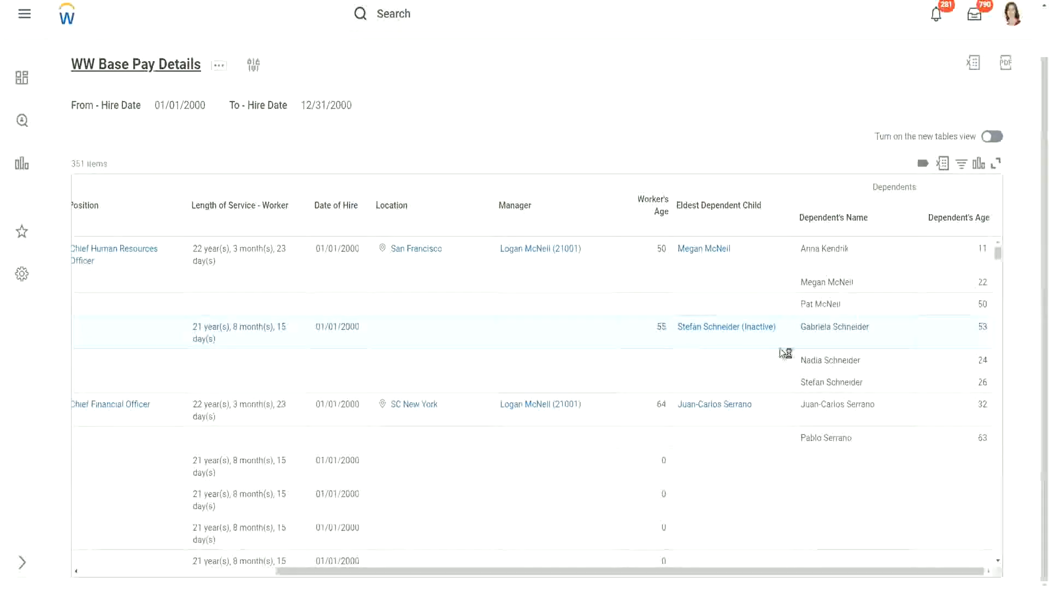
Step: Open the WW Base Pay Details custom report definition for editing and go to its Eldest Dependent Child column row
{"action": "scroll", "coordinate": [785, 391], "scroll_direction": "down", "scroll_amount": 3}
{"action": "scroll", "coordinate": [733, 422], "scroll_direction": "down", "scroll_amount": 1}
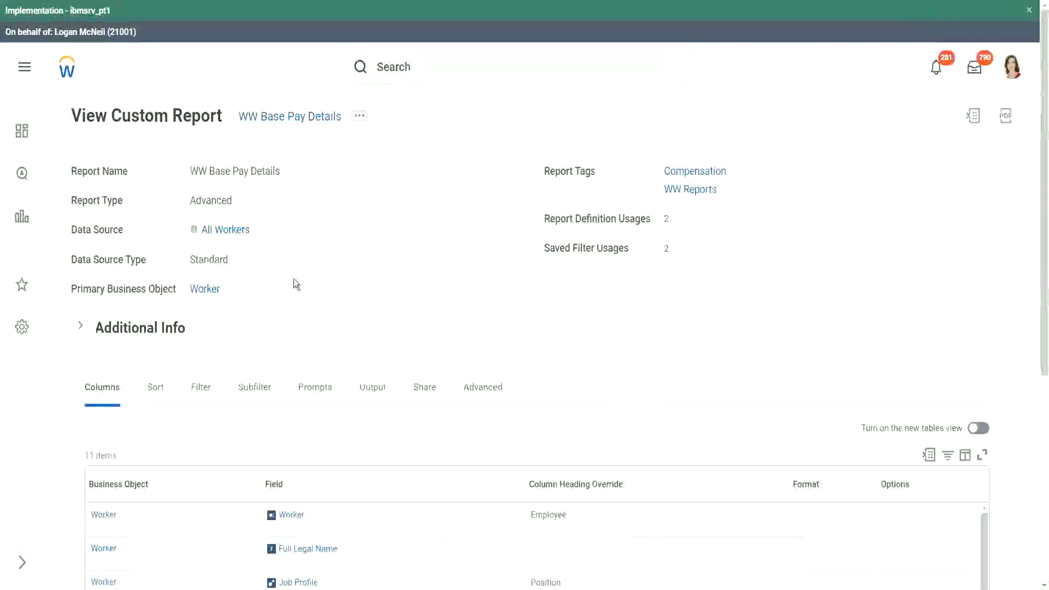
{"action": "left_click", "coordinate": [361, 121]}
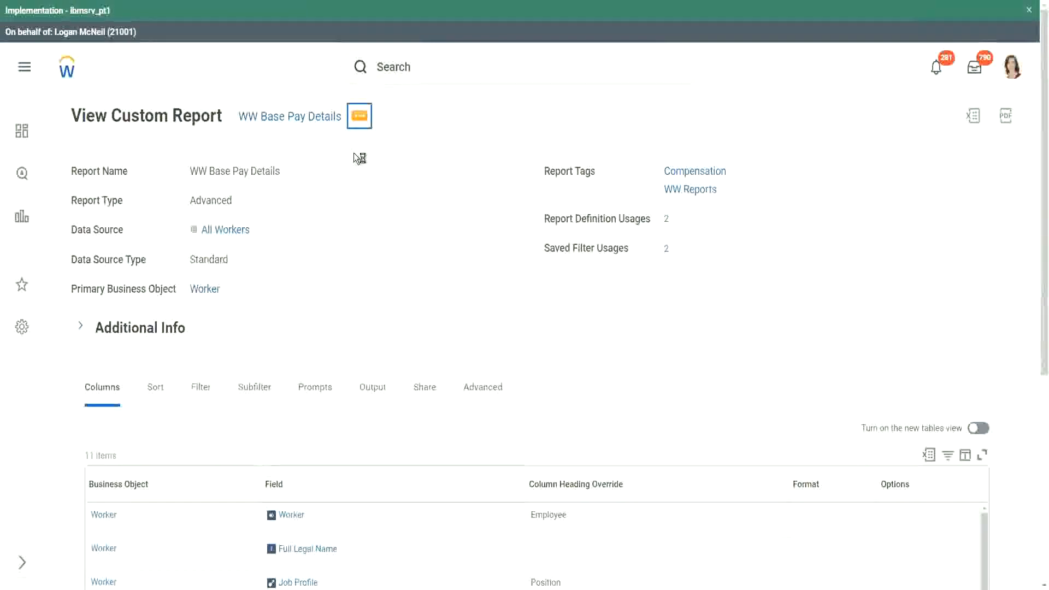
{"action": "mouse_move", "coordinate": [421, 178]}
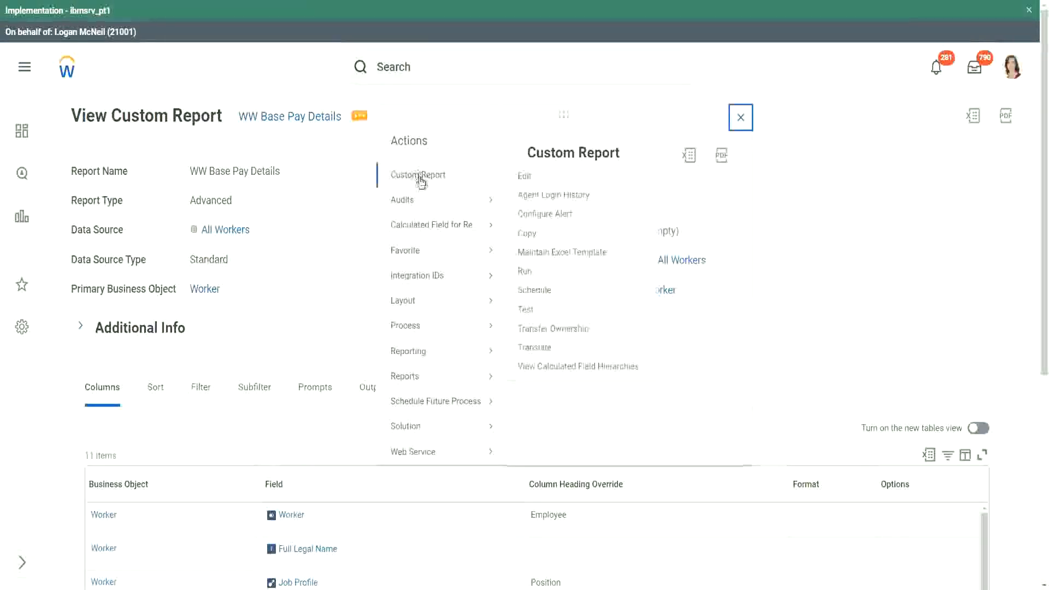
{"action": "left_click", "coordinate": [526, 176]}
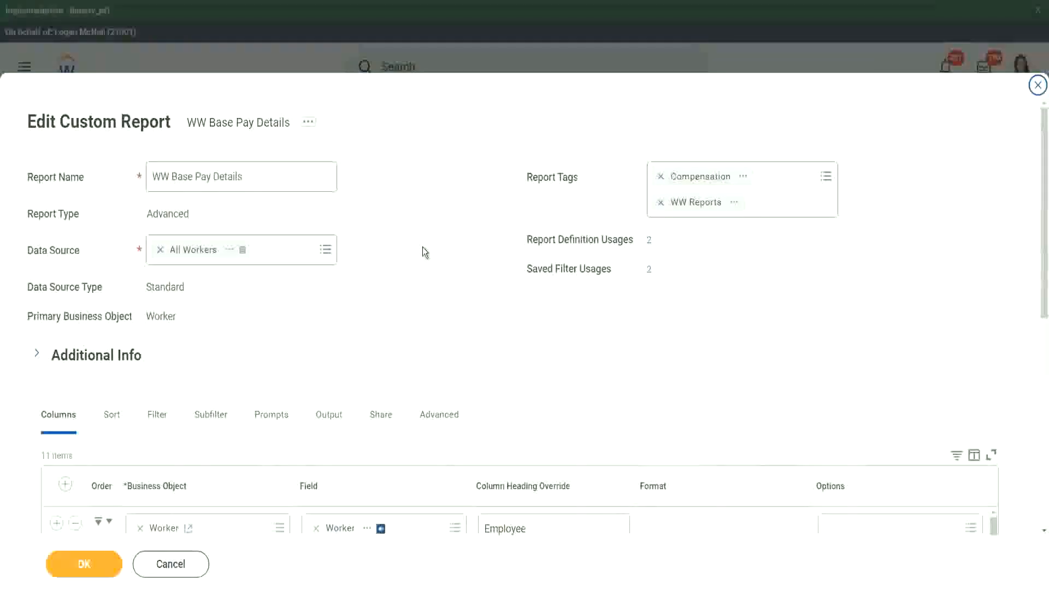
{"action": "scroll", "coordinate": [423, 248], "scroll_direction": "down", "scroll_amount": 4}
{"action": "scroll", "coordinate": [423, 247], "scroll_direction": "down", "scroll_amount": 1}
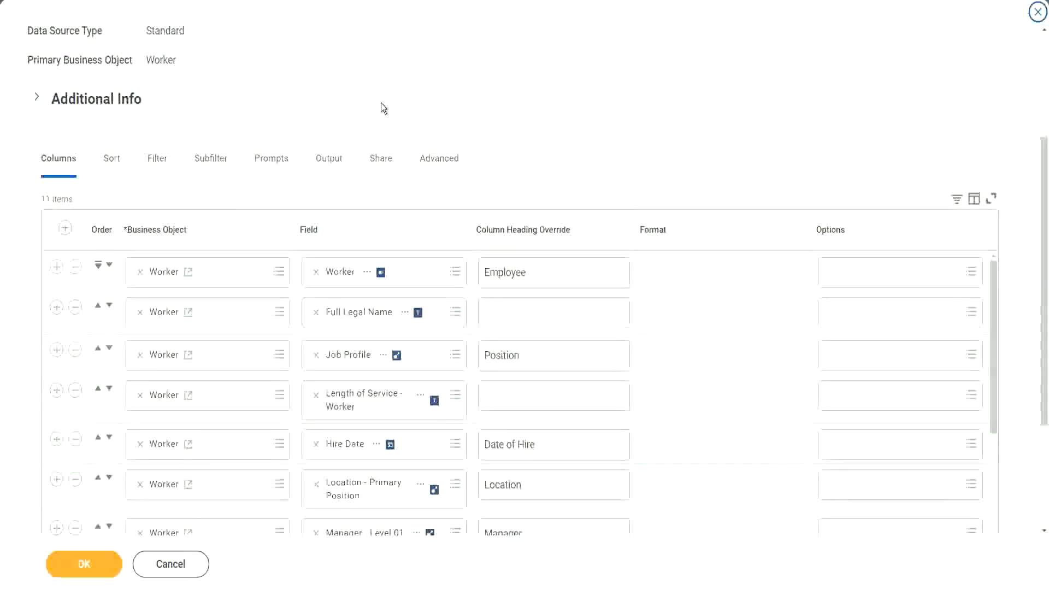
{"action": "scroll", "coordinate": [381, 102], "scroll_direction": "down", "scroll_amount": 3}
{"action": "scroll", "coordinate": [503, 251], "scroll_direction": "down", "scroll_amount": 2}
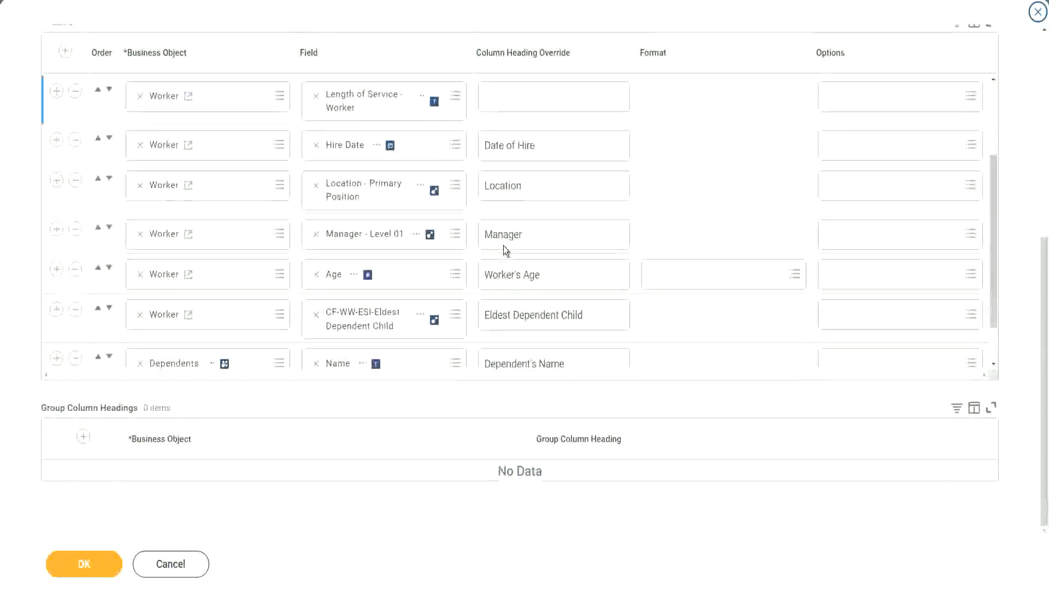
{"action": "scroll", "coordinate": [503, 250], "scroll_direction": "down", "scroll_amount": 1}
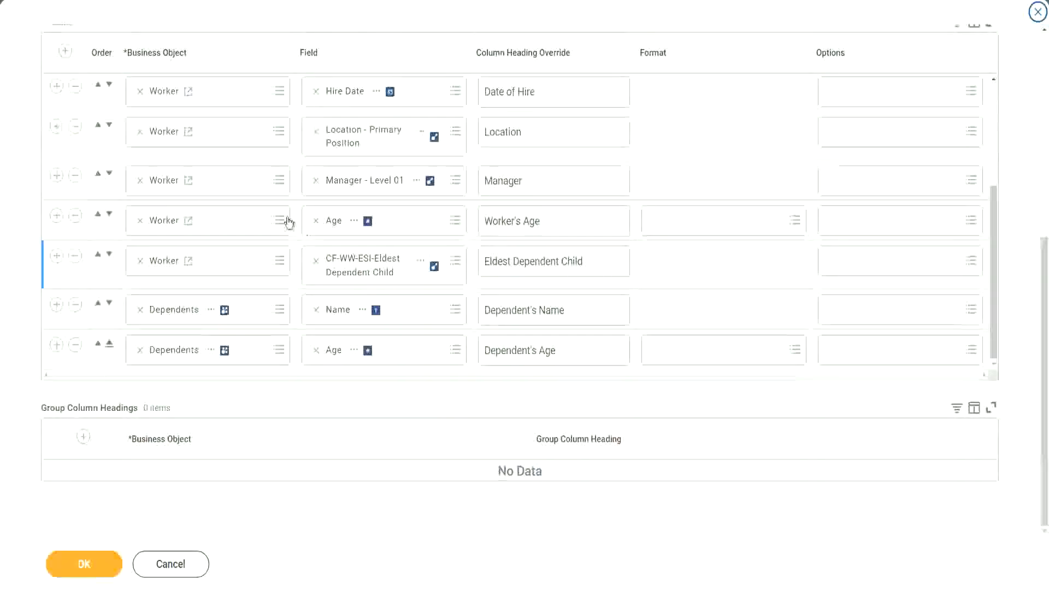
Step: Add a report filter condition below the Employee condition, using the CF-WW-ESI-Eldest Dependent Child field
{"action": "scroll", "coordinate": [282, 196], "scroll_direction": "up", "scroll_amount": 3}
{"action": "scroll", "coordinate": [263, 148], "scroll_direction": "up", "scroll_amount": 2}
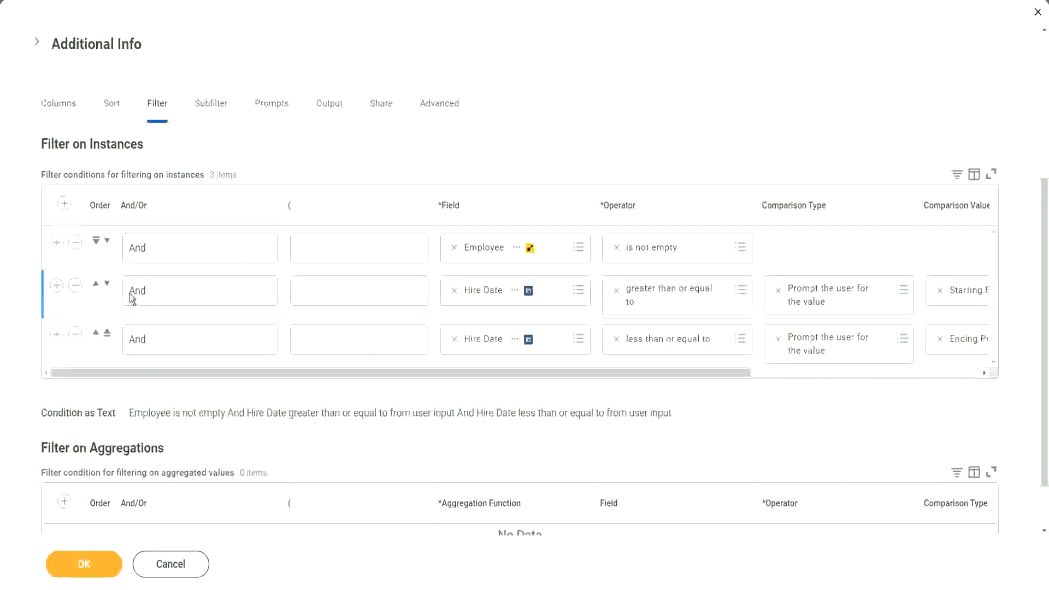
{"action": "left_click", "coordinate": [57, 242]}
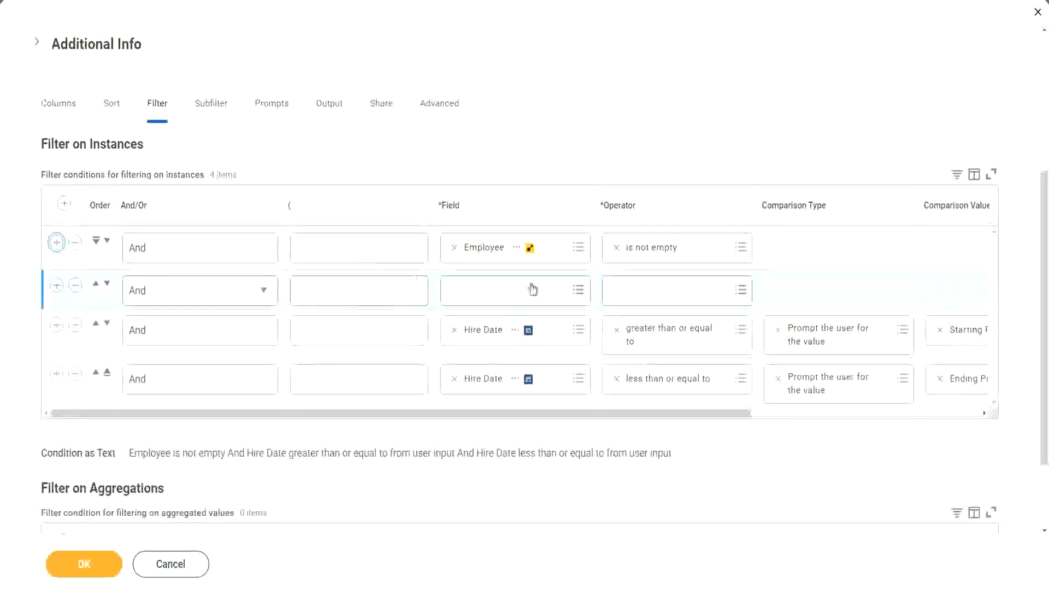
{"action": "left_click", "coordinate": [468, 290]}
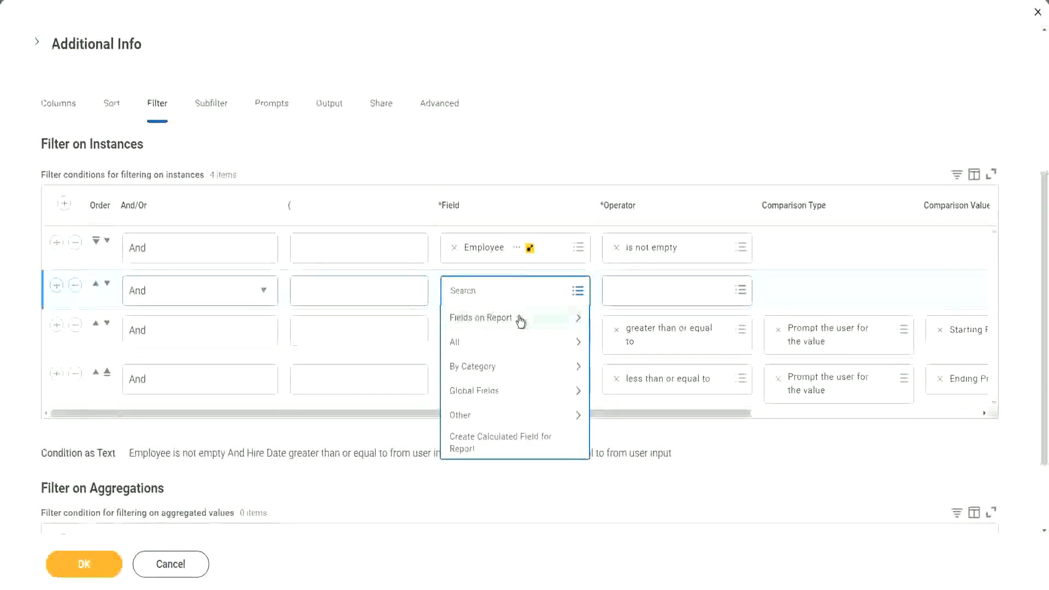
{"action": "left_click", "coordinate": [519, 320]}
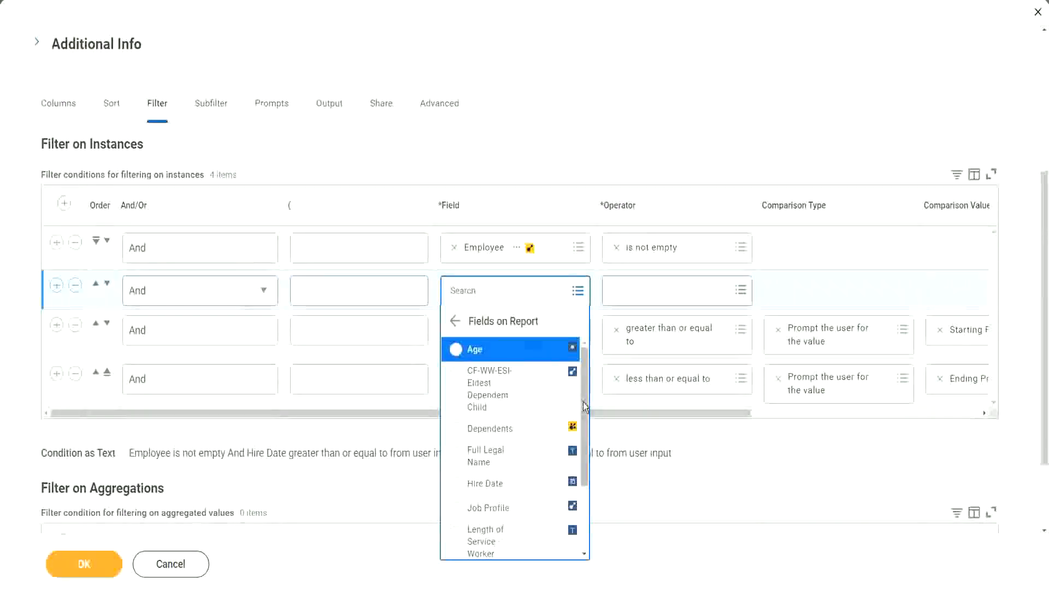
{"action": "mouse_move", "coordinate": [583, 402]}
{"action": "left_mouse_down"}
{"action": "mouse_move", "coordinate": [585, 487]}
{"action": "mouse_move", "coordinate": [585, 398]}
{"action": "left_mouse_up"}
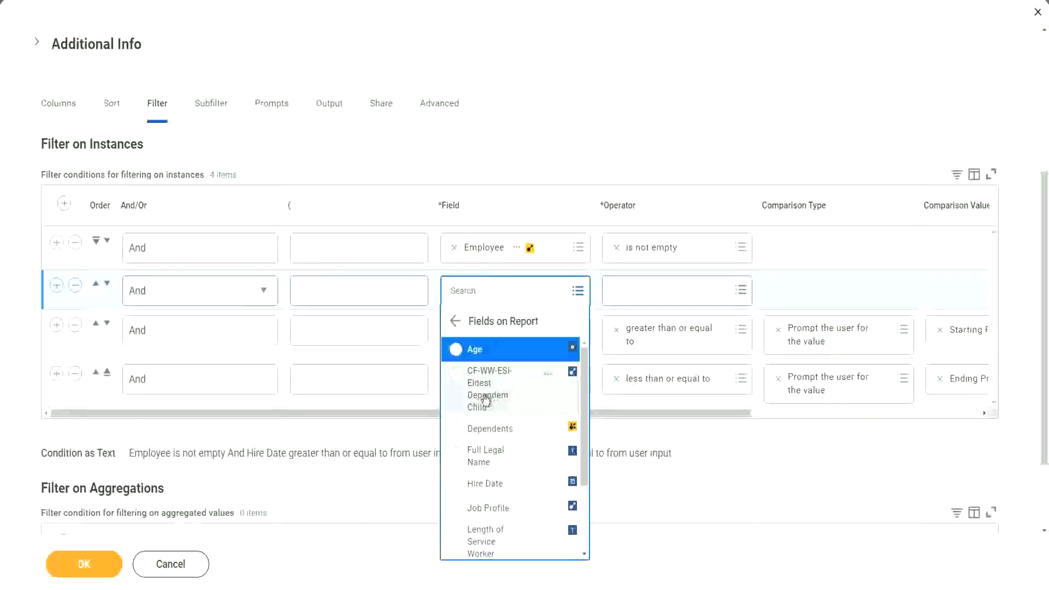
{"action": "left_click", "coordinate": [486, 401]}
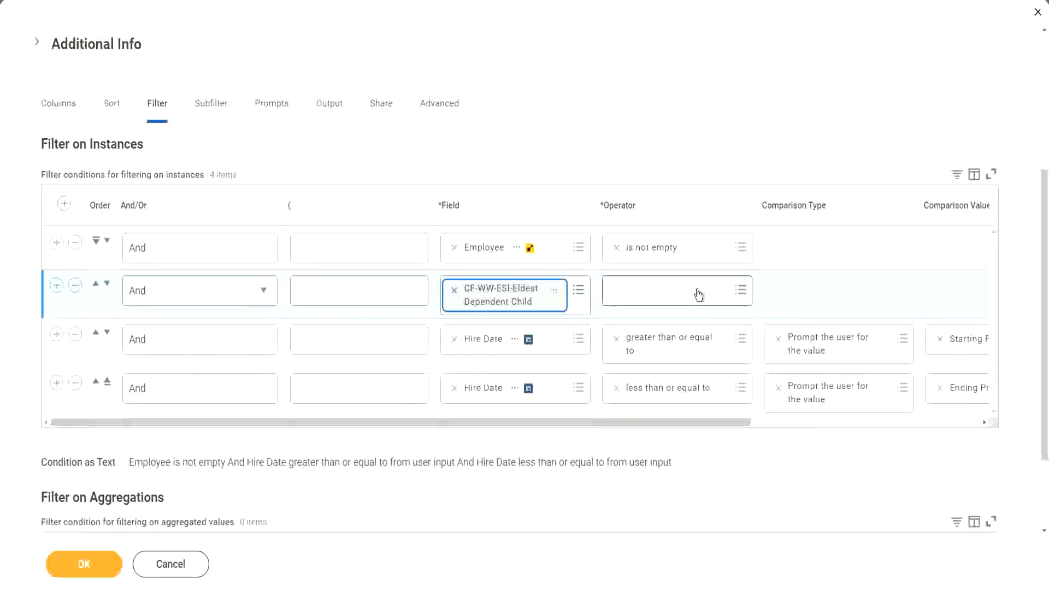
Step: Set the Eldest Dependent Child condition's operator to "is not empty" and save the report definition
{"action": "left_click", "coordinate": [699, 295]}
{"action": "left_click", "coordinate": [675, 321]}
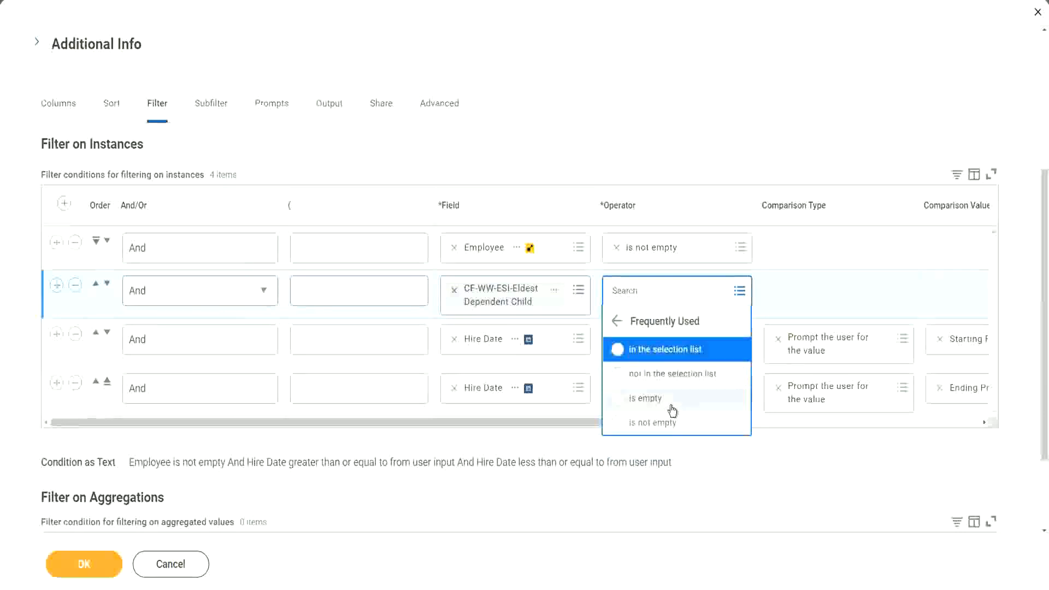
{"action": "left_click", "coordinate": [671, 423]}
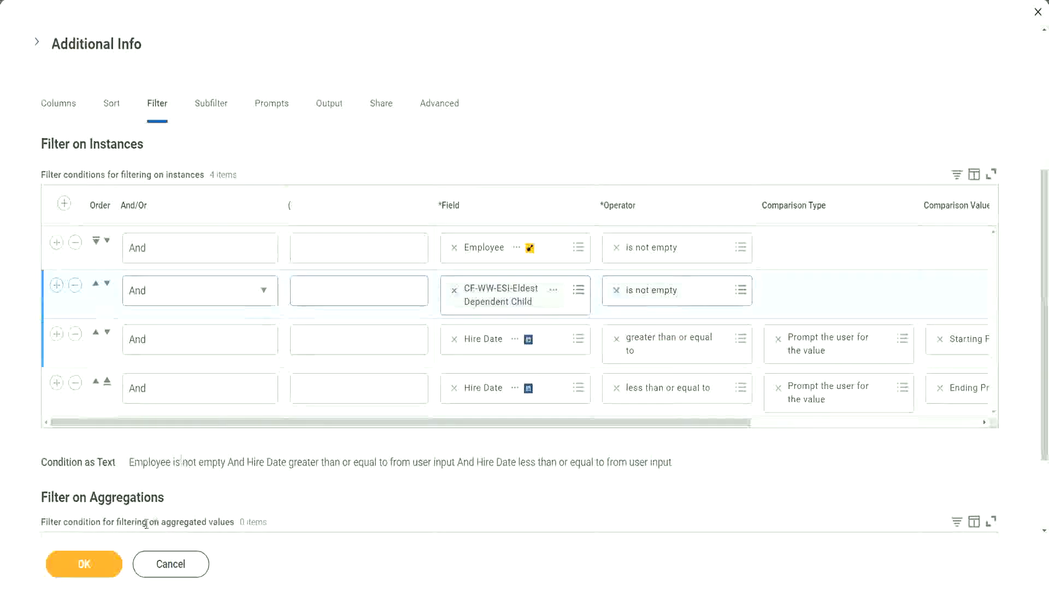
{"action": "left_click", "coordinate": [84, 563]}
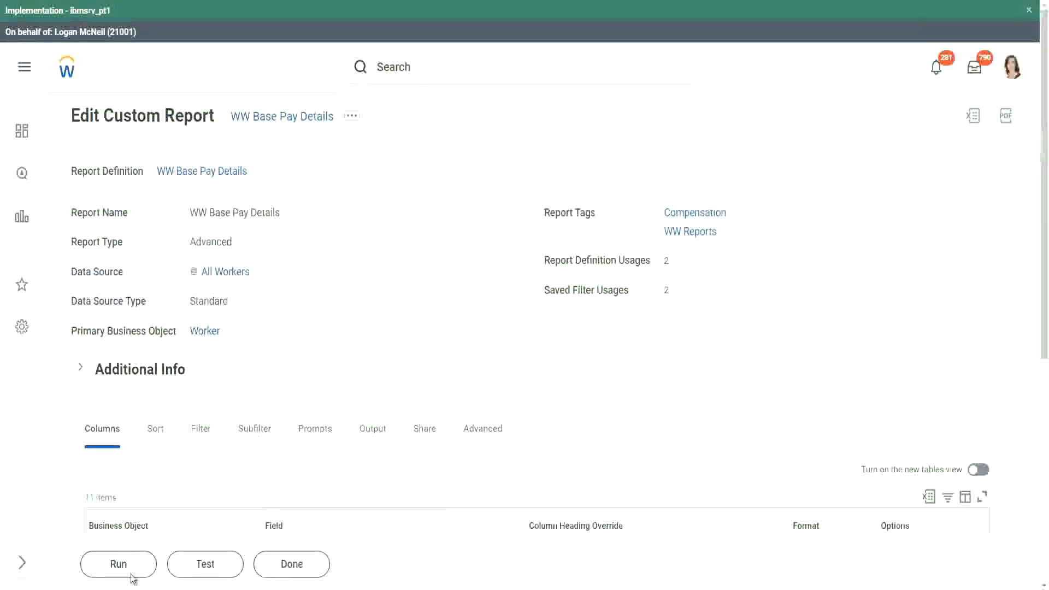
Step: Run the WW Base Pay Details report for hire dates from 01/01/2000 to 12/31/2000
{"action": "left_click", "coordinate": [119, 565]}
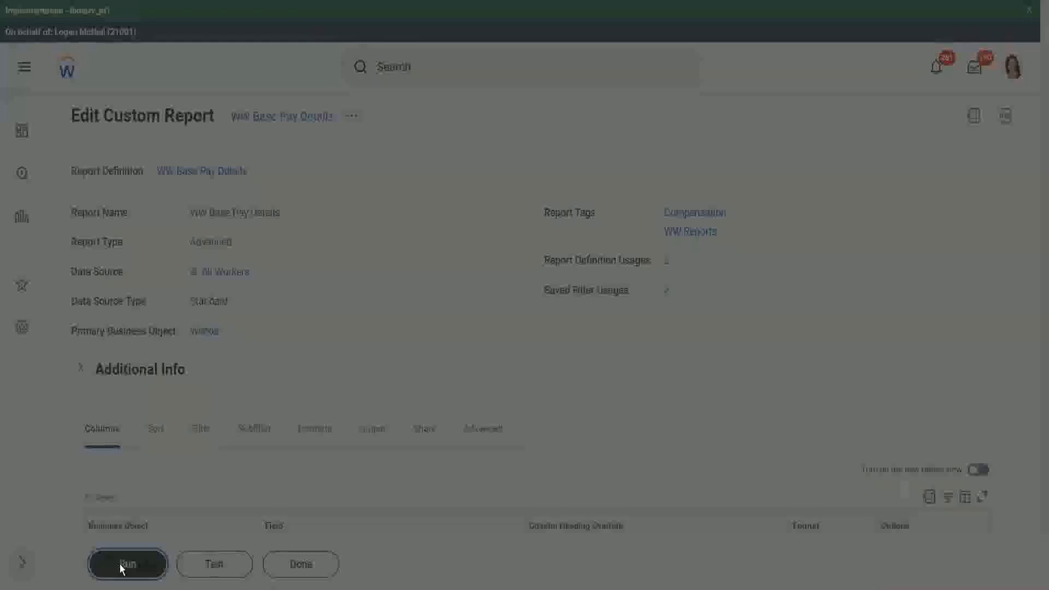
{"action": "left_click", "coordinate": [424, 200]}
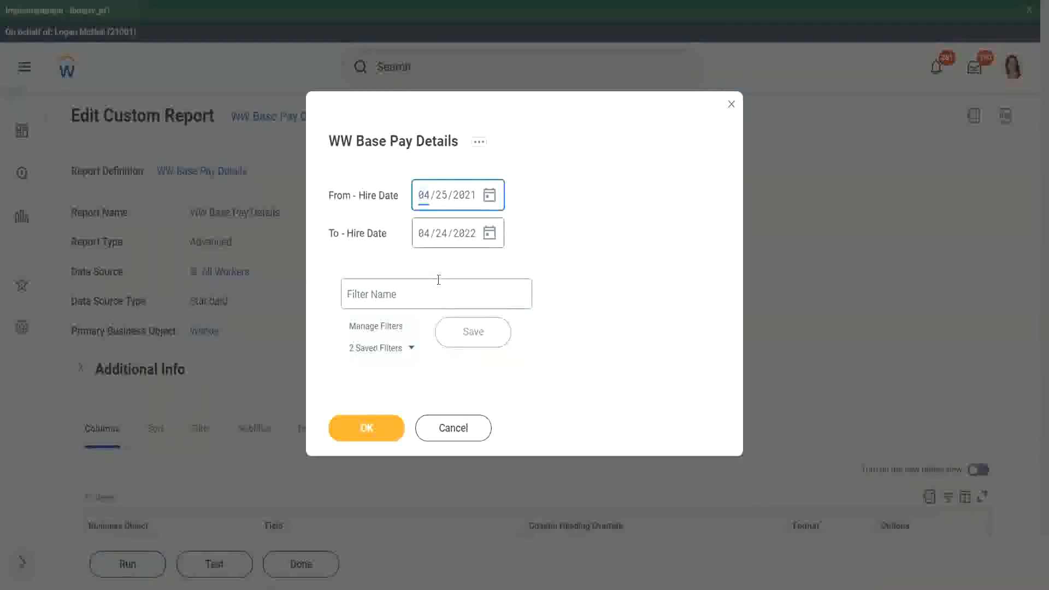
{"action": "type", "text": "01/01/"}
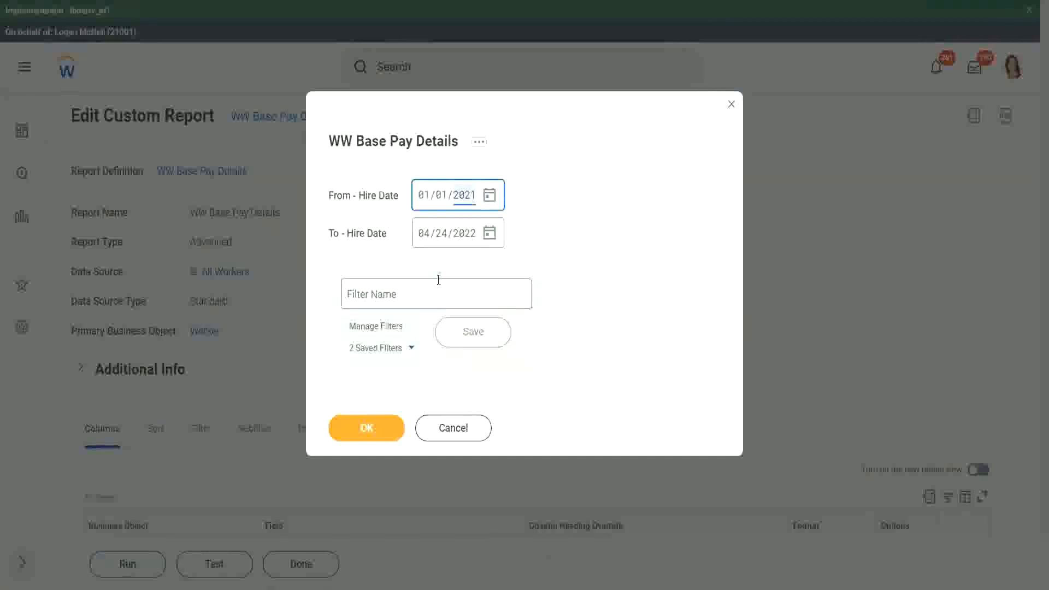
{"action": "type", "text": "2000"}
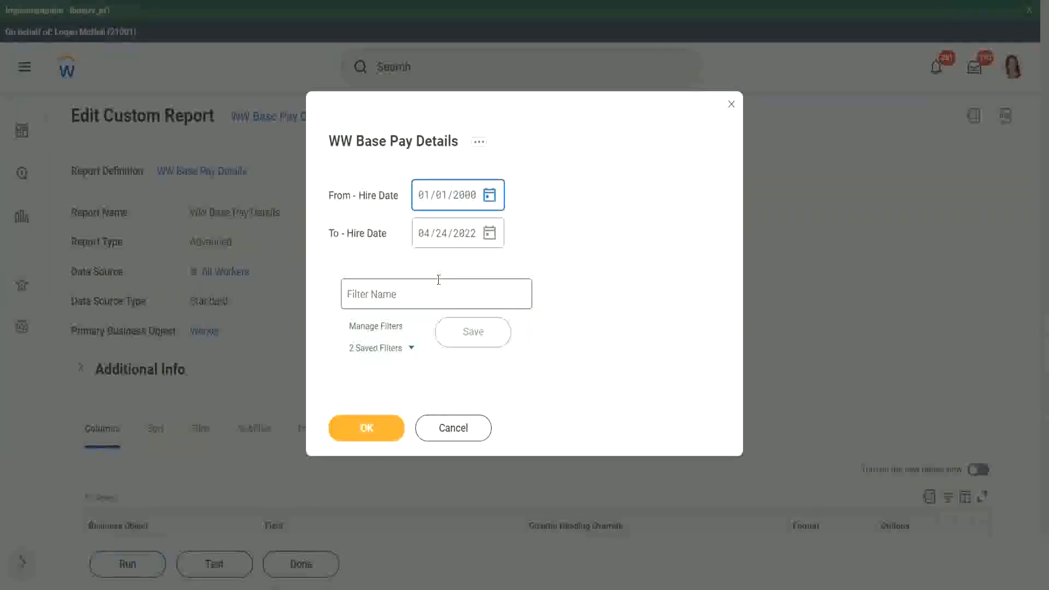
{"action": "key", "text": "Tab"}
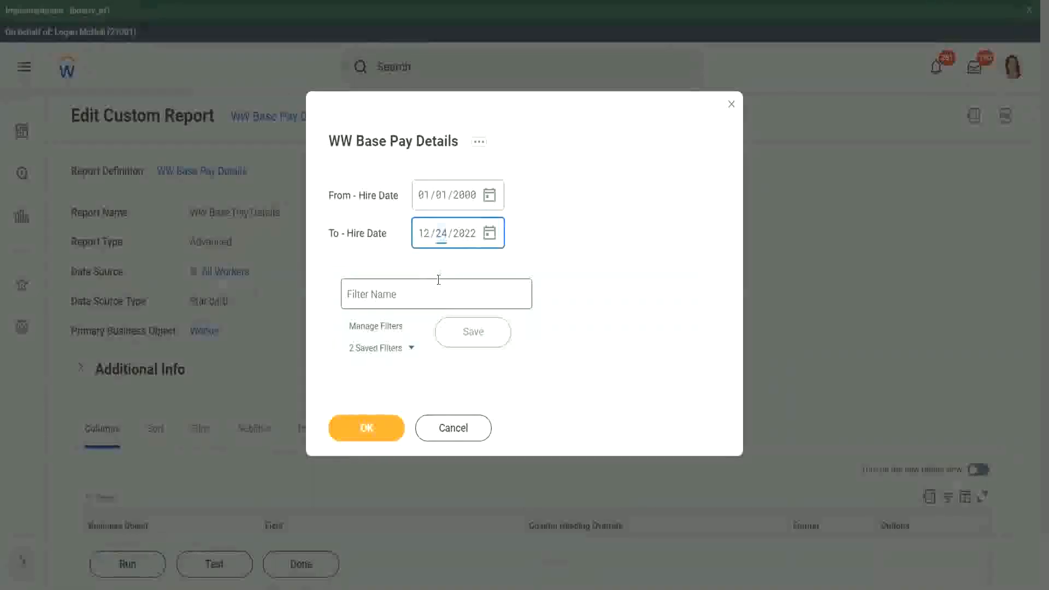
{"action": "type", "text": "31"}
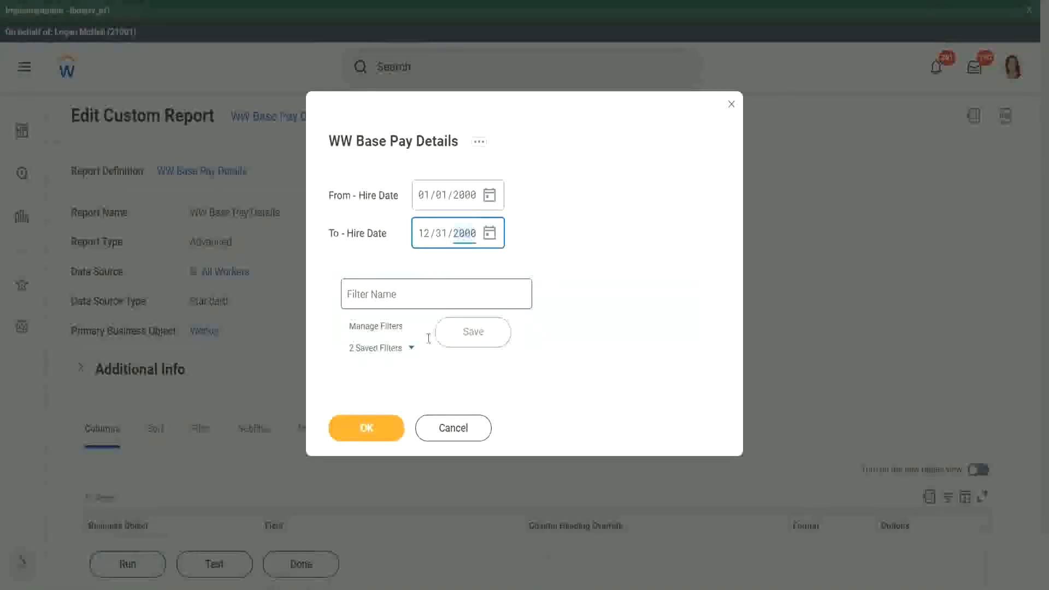
{"action": "left_click", "coordinate": [367, 423]}
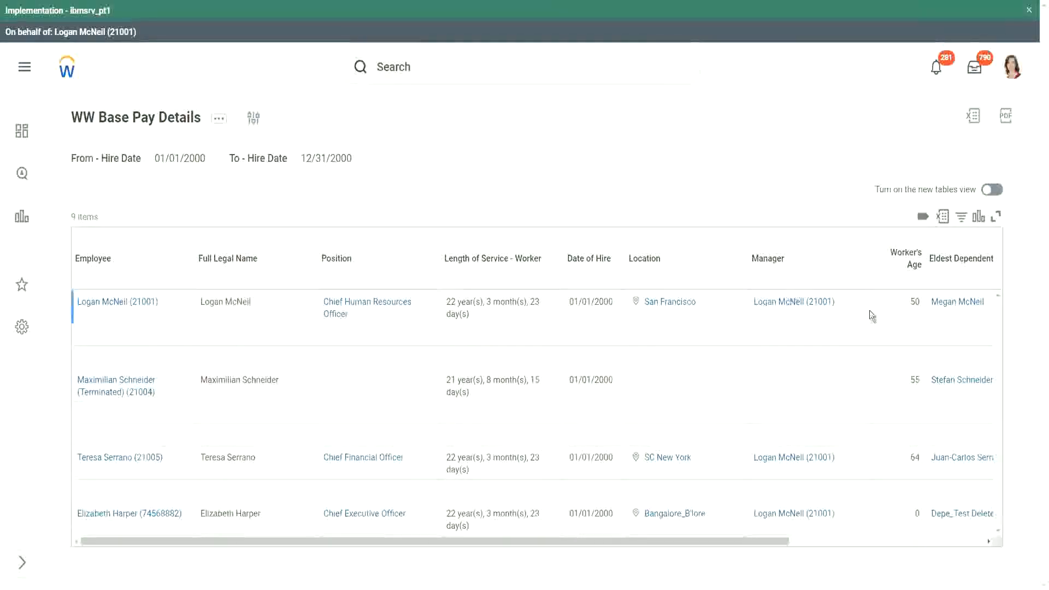
Step: Check that every listed worker has an Eldest Dependent Child value and compare it with the dependents' names and ages
{"action": "left_click_drag", "start_coordinate": [713, 541], "coordinate": [910, 546]}
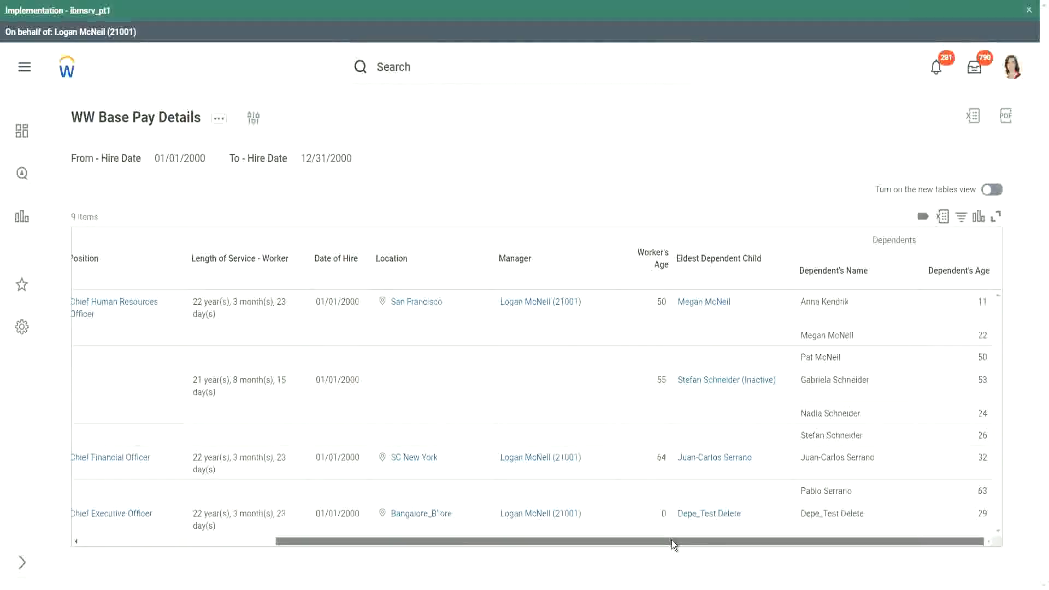
{"action": "left_click_drag", "start_coordinate": [671, 540], "coordinate": [434, 540]}
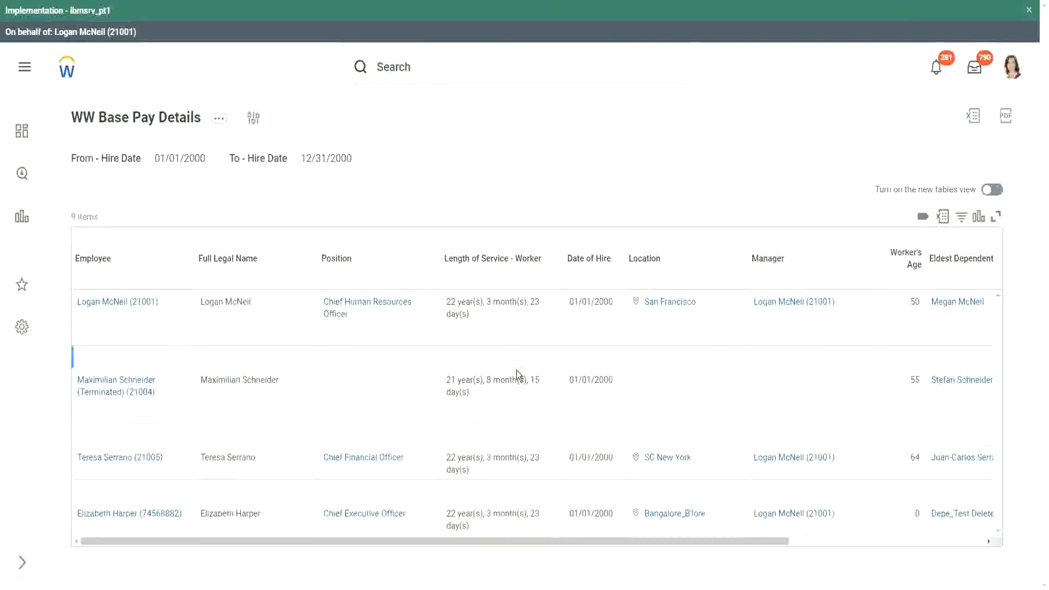
{"action": "left_click_drag", "start_coordinate": [480, 542], "coordinate": [706, 546]}
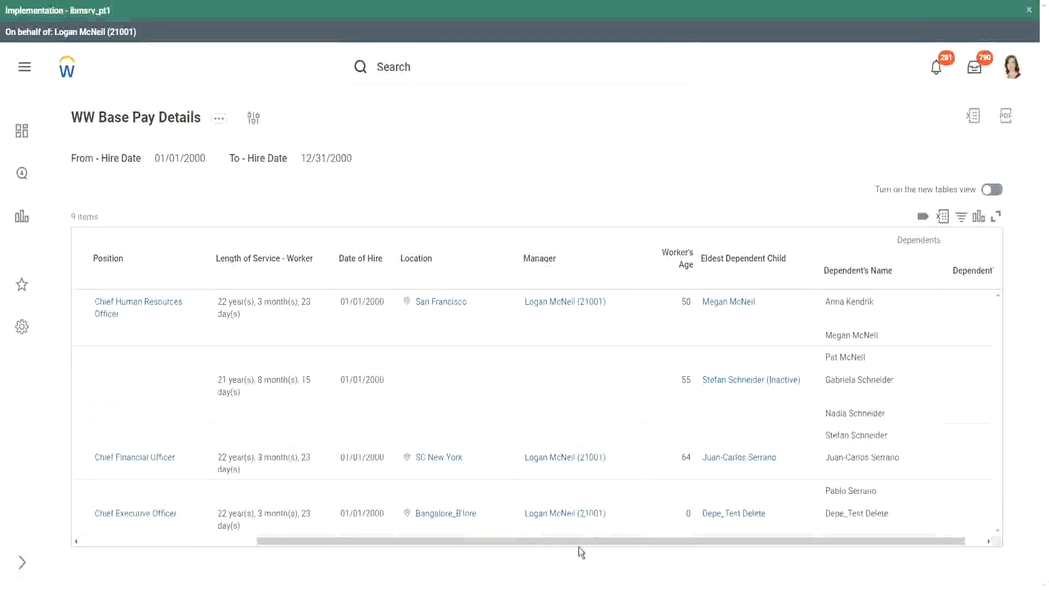
{"action": "left_click_drag", "start_coordinate": [578, 539], "coordinate": [277, 550]}
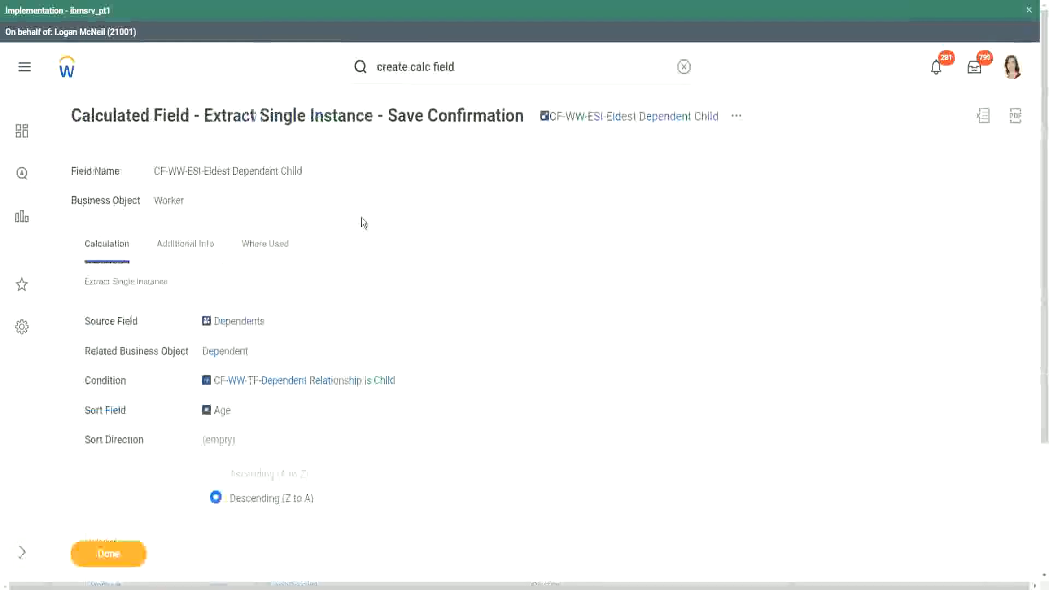
Step: Copy the name of the CF-WW-ESI-Eldest Dependent Child field and start the Create Calculated Field task
{"action": "right_click", "coordinate": [613, 121]}
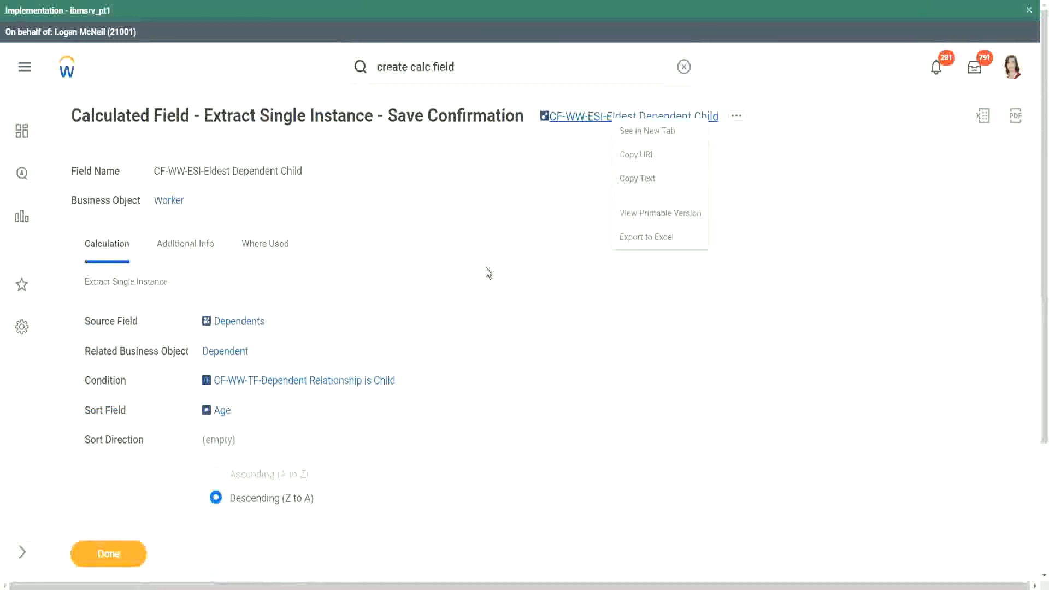
{"action": "left_click", "coordinate": [657, 179]}
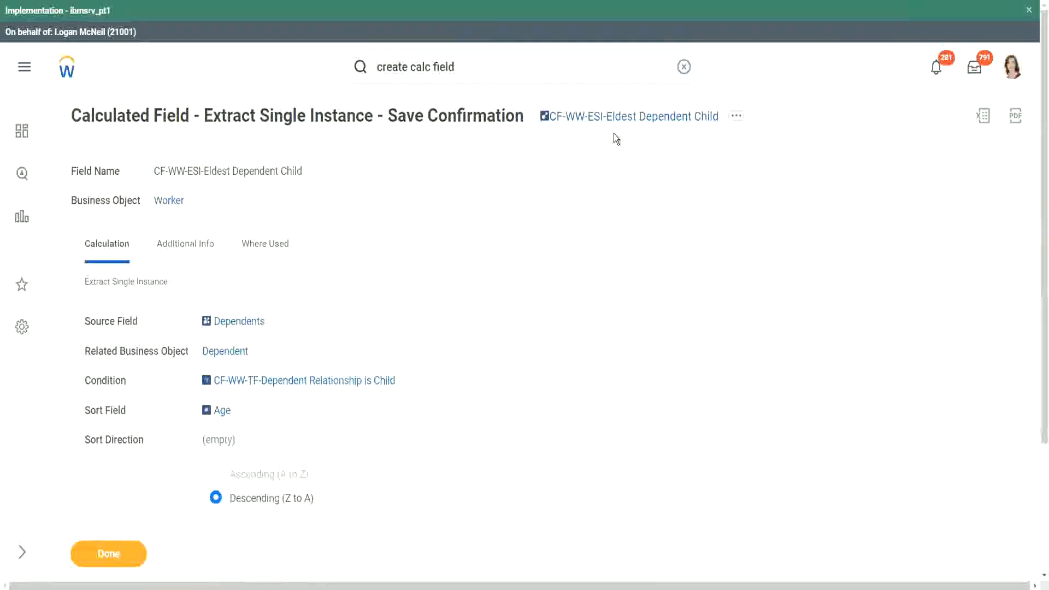
{"action": "left_click", "coordinate": [474, 73]}
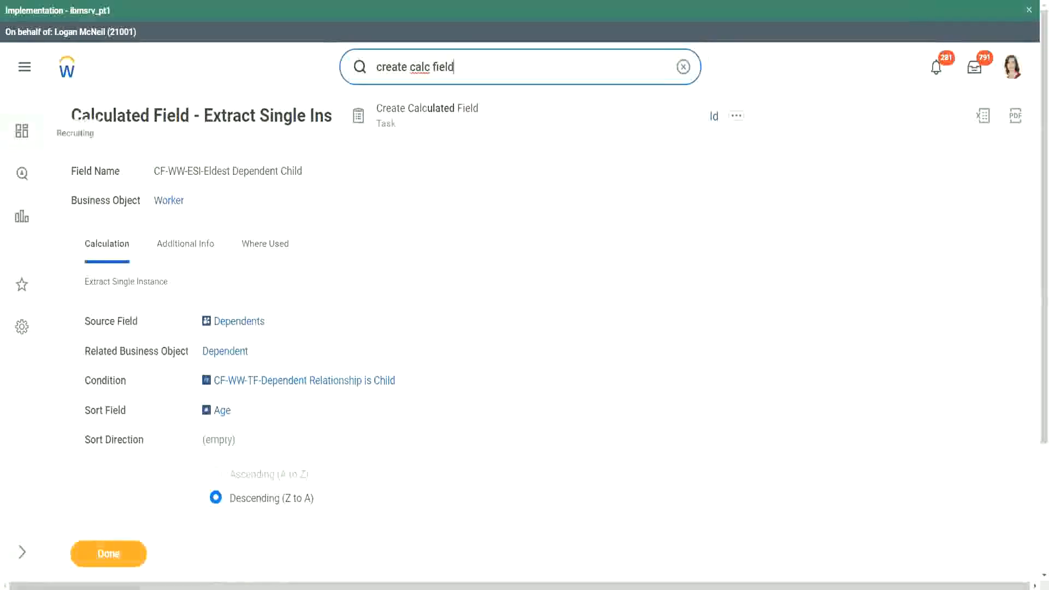
{"action": "left_click", "coordinate": [433, 111]}
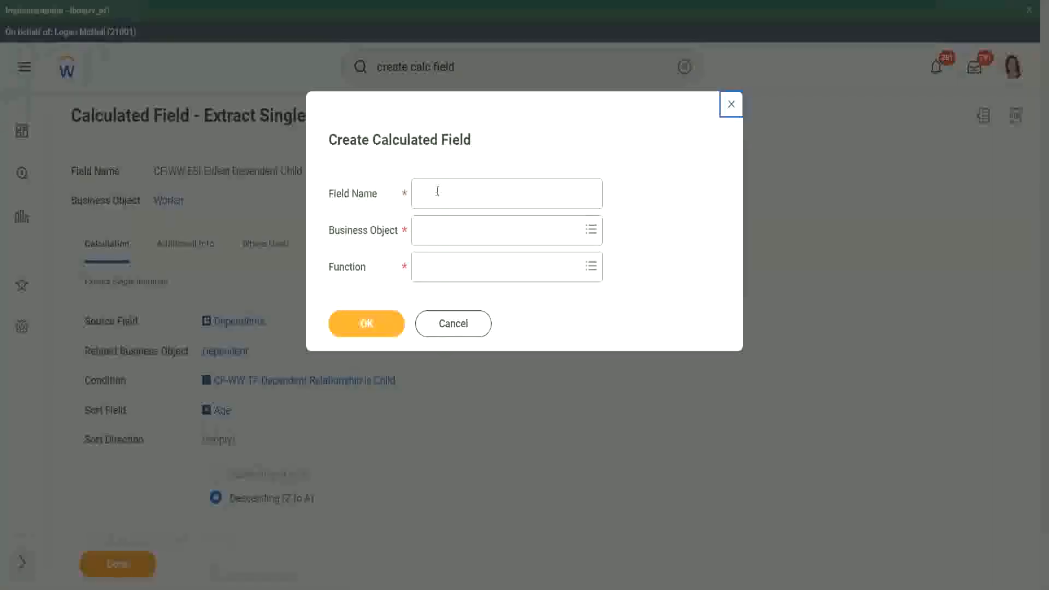
Step: Name the new calculated field "CF-WW-LRV-Age of the eldest Dependent Child", adapting the copied field name
{"action": "left_click", "coordinate": [437, 190]}
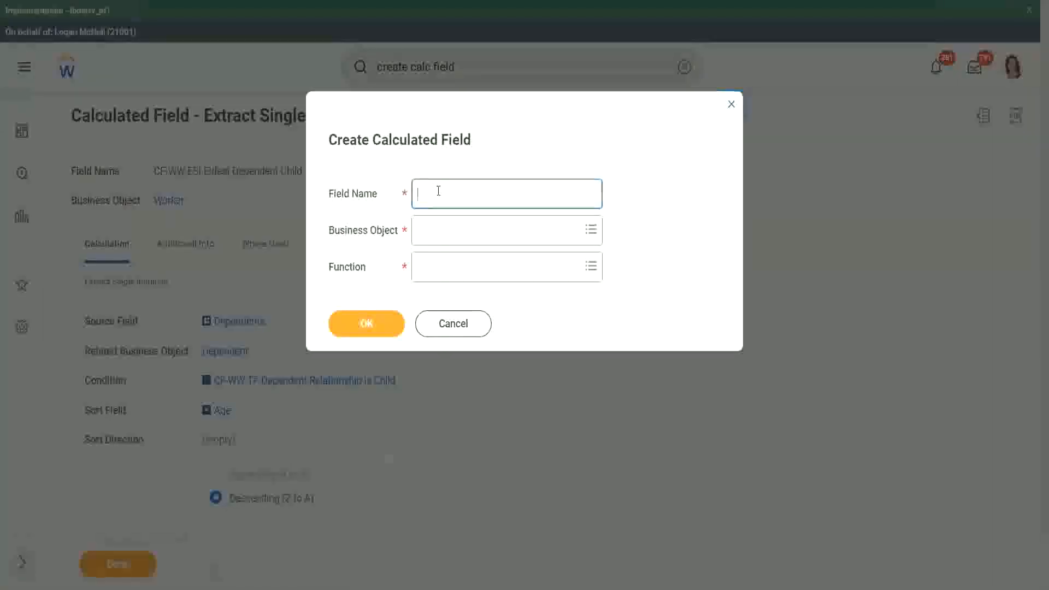
{"action": "type", "text": "CF-WW-ESI-Eldest Dependent Child"}
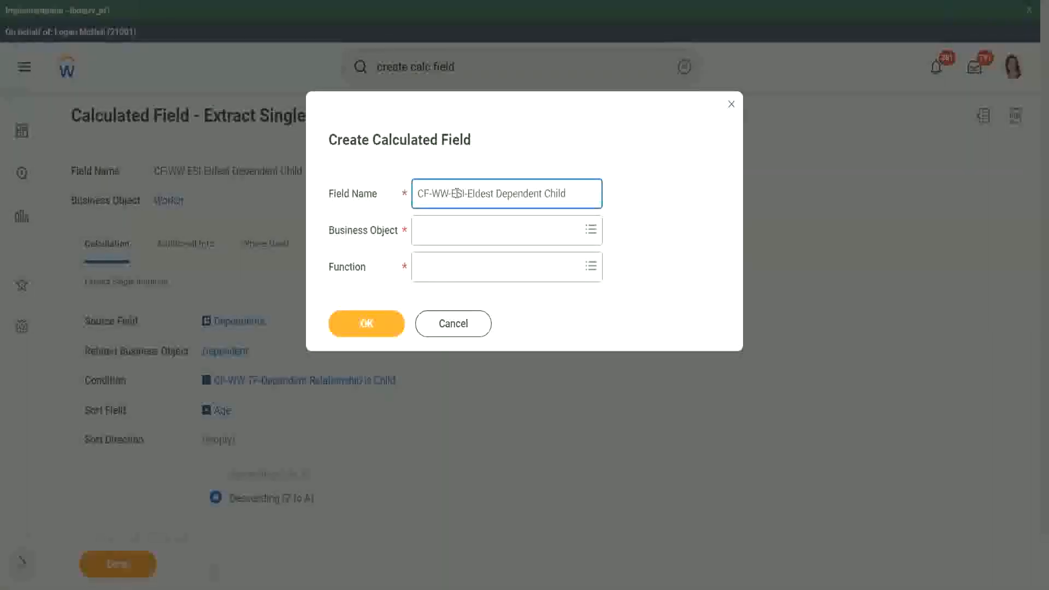
{"action": "double_click", "coordinate": [456, 193]}
{"action": "type", "text": "LRV-"}
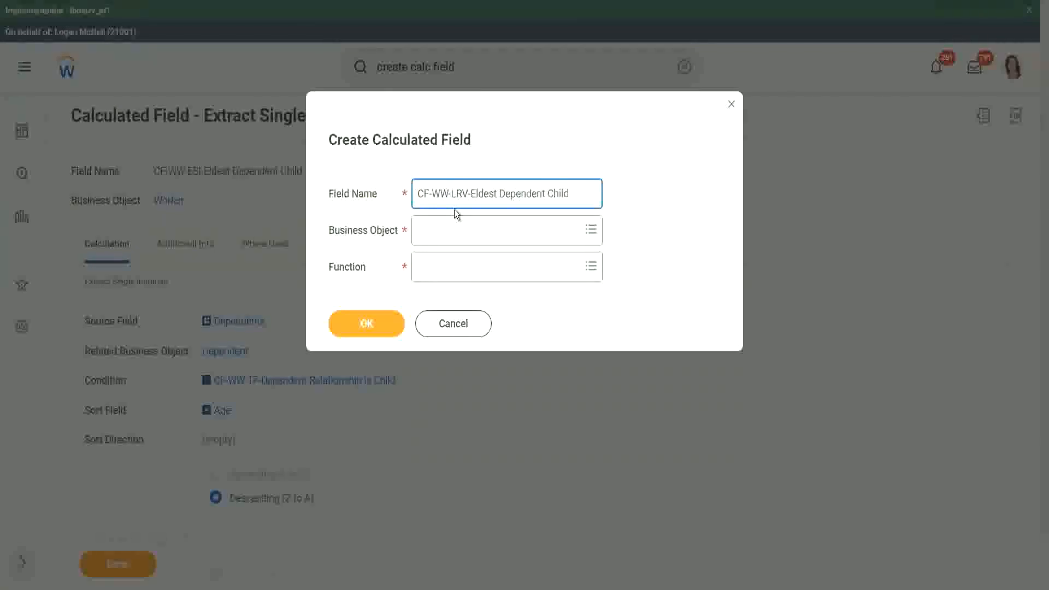
{"action": "type", "text": "Age of "}
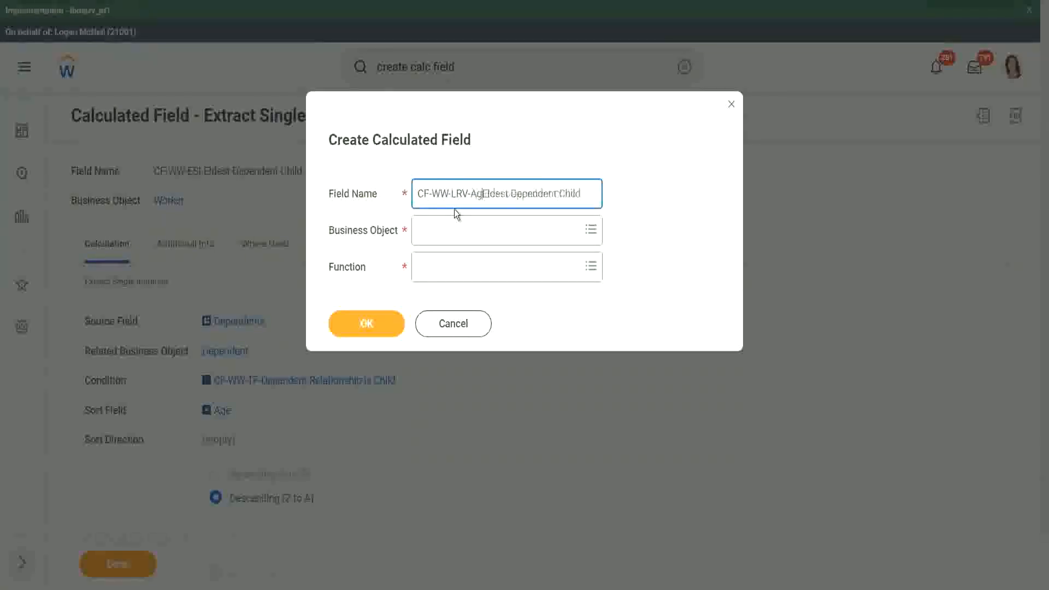
{"action": "type", "text": "the"}
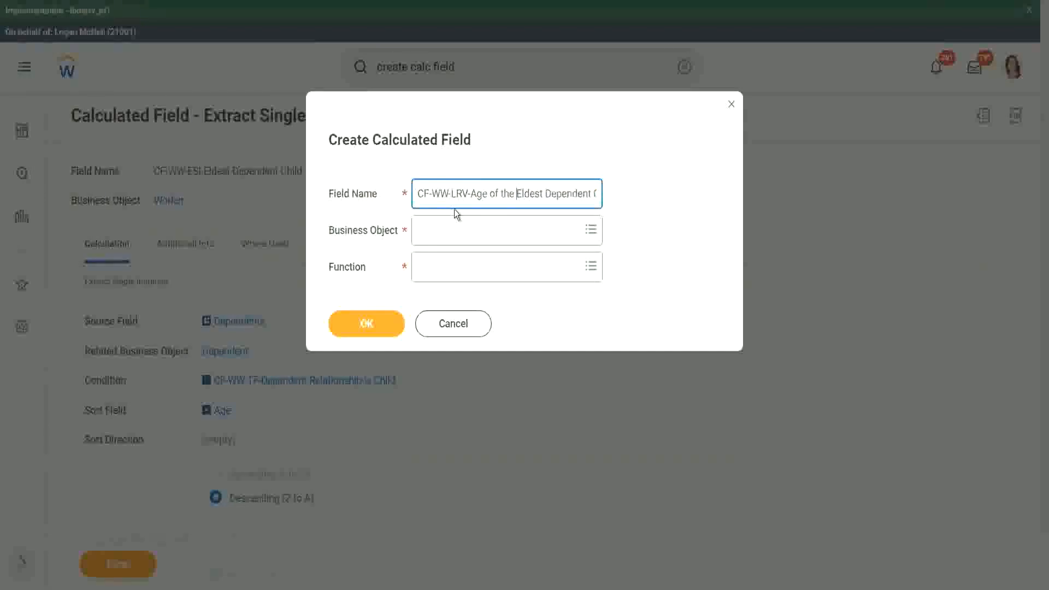
{"action": "key", "text": "shift+Right"}
{"action": "type", "text": "e"}
{"action": "key", "text": "Right"}
{"action": "key", "text": "Right"}
{"action": "key", "text": "Right"}
{"action": "key", "text": "Right"}
{"action": "key", "text": "Right"}
{"action": "key", "text": "Right"}
{"action": "key", "text": "Right"}
{"action": "key", "text": "Right"}
{"action": "key", "text": "Right"}
{"action": "key", "text": "Right"}
{"action": "key", "text": "Right"}
{"action": "key", "text": "Right"}
{"action": "key", "text": "Right"}
{"action": "key", "text": "Right"}
{"action": "key", "text": "Right"}
{"action": "key", "text": "Right"}
{"action": "key", "text": "Right"}
{"action": "key", "text": "Right"}
{"action": "key", "text": "Right"}
{"action": "key", "text": "Right"}
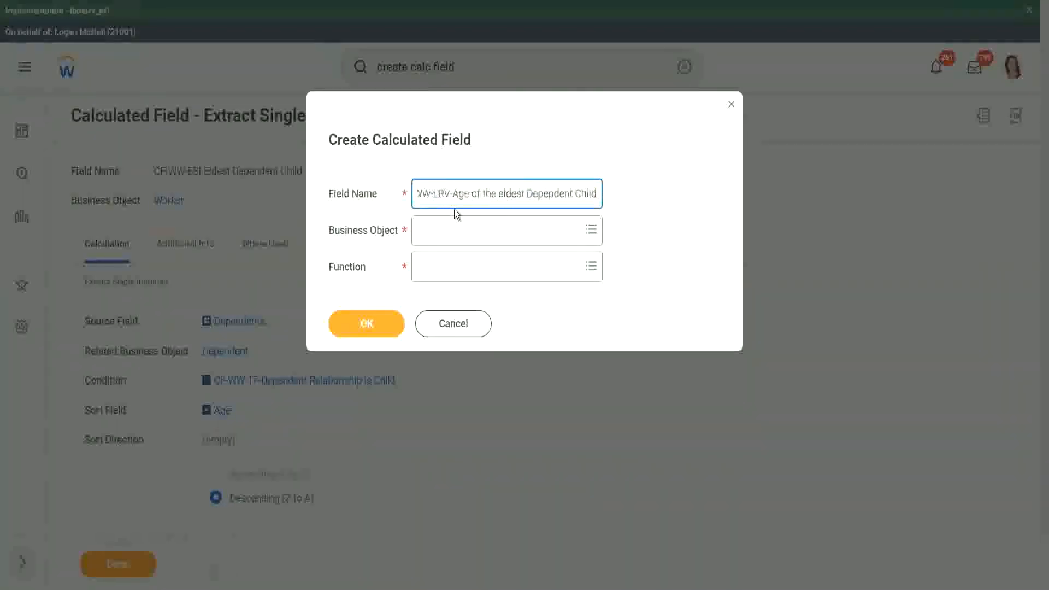
Step: Set the new calculated field's business object to Worker and its function to Lookup Related Value, and confirm
{"action": "key", "text": "Tab"}
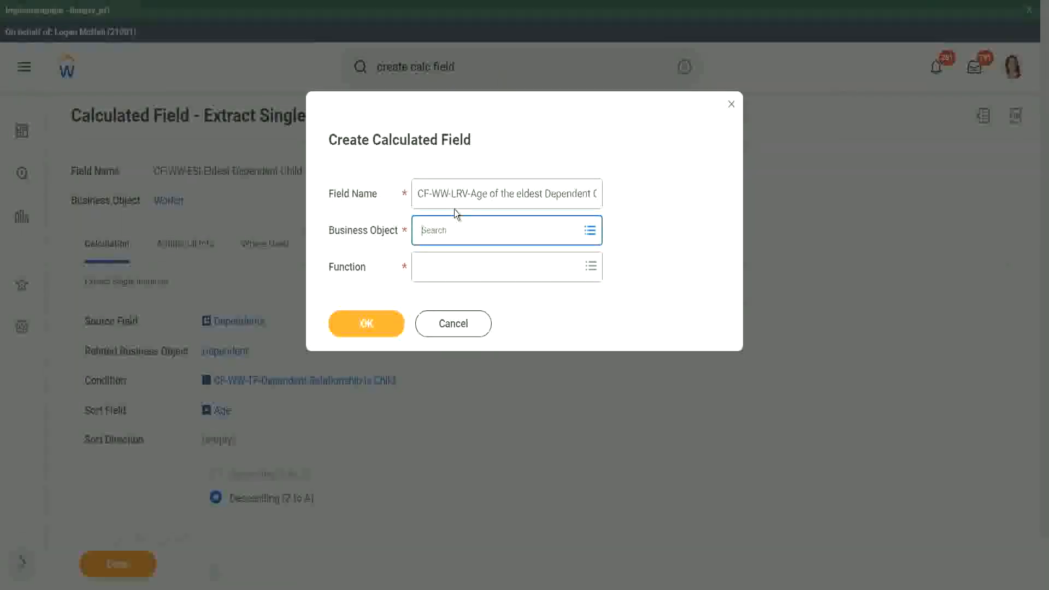
{"action": "type", "text": "worker"}
{"action": "key", "text": "Return"}
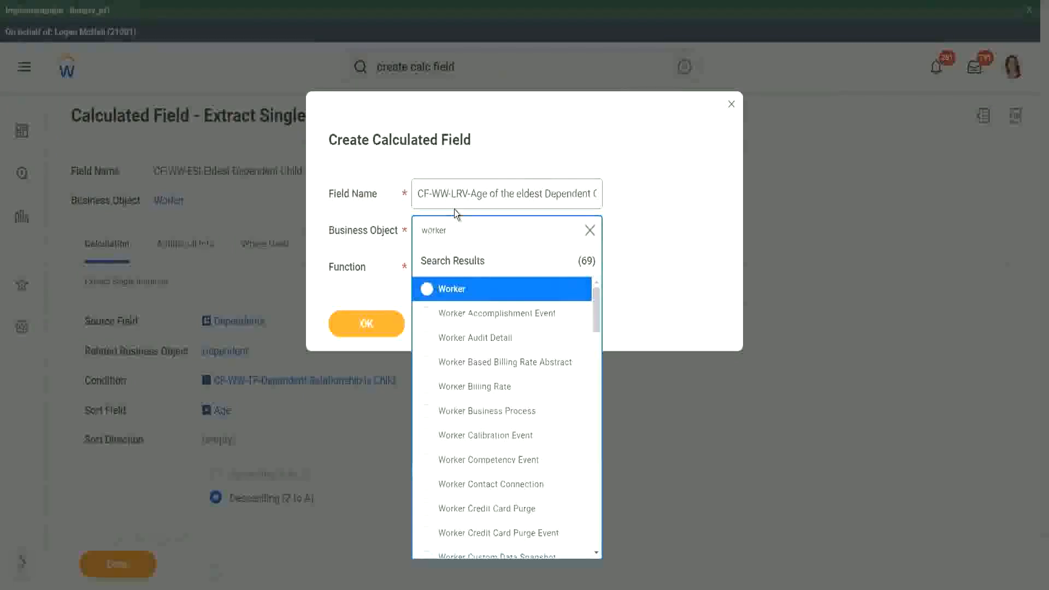
{"action": "left_click", "coordinate": [429, 293]}
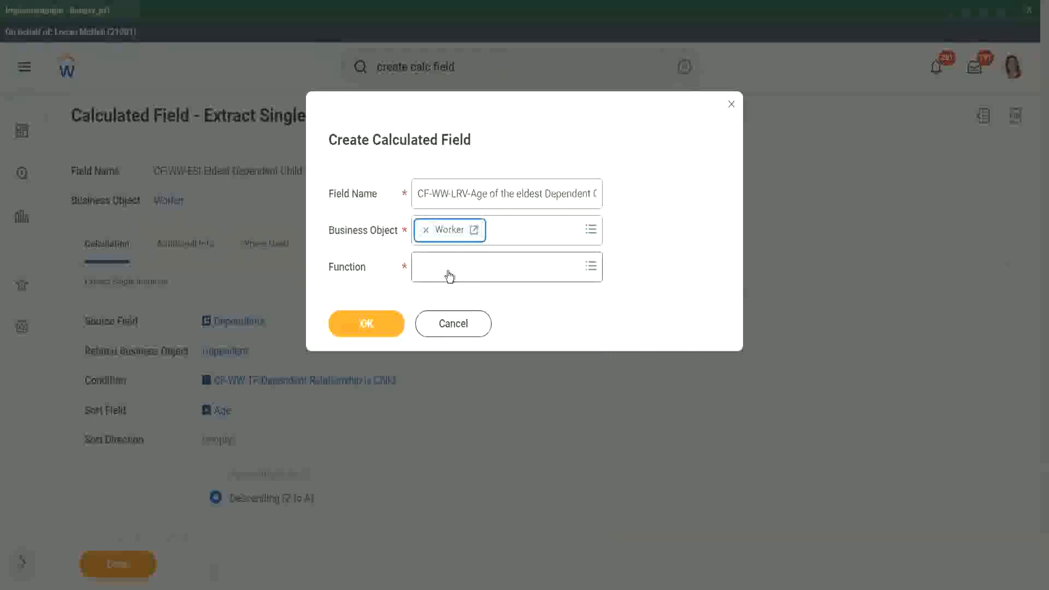
{"action": "left_click", "coordinate": [450, 274]}
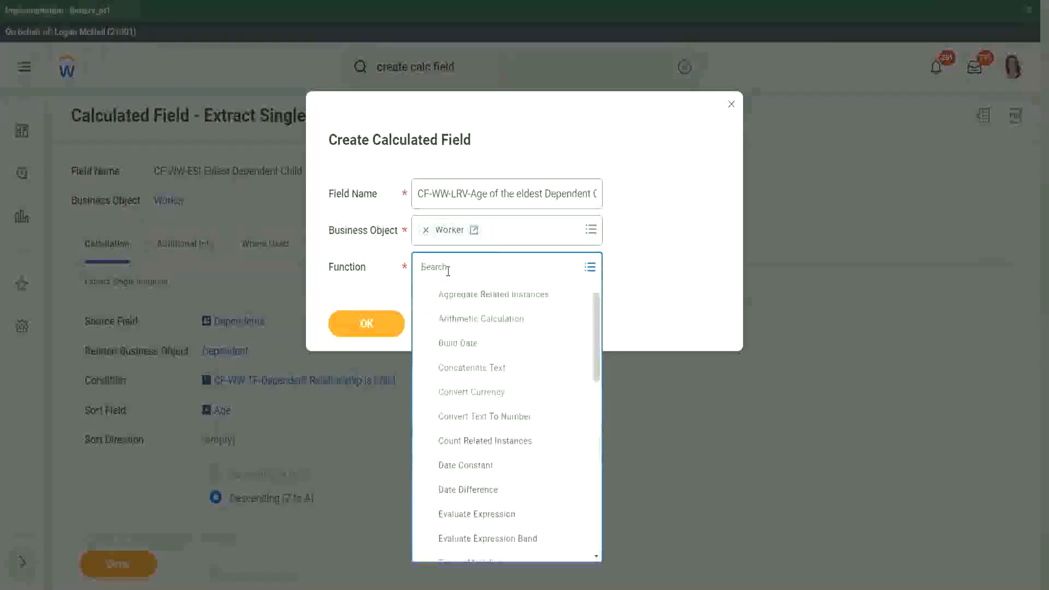
{"action": "type", "text": "lrv"}
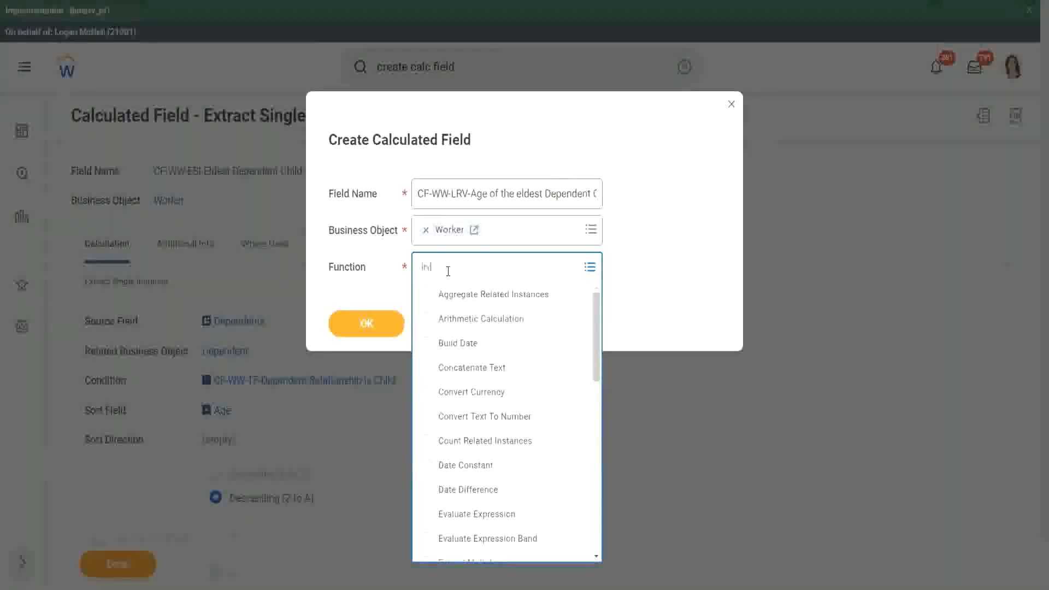
{"action": "key", "text": "Return"}
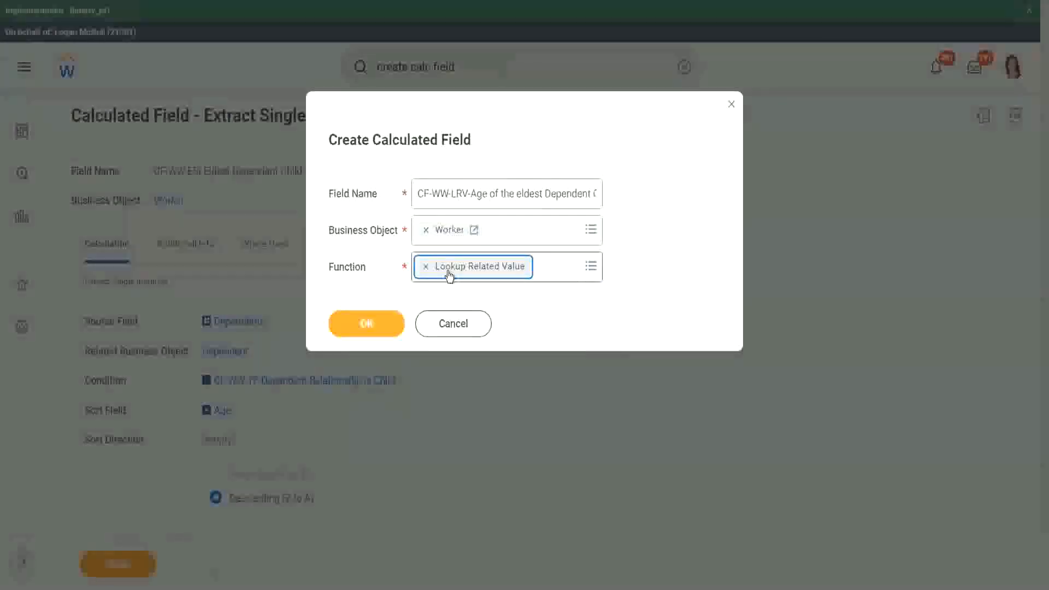
{"action": "left_click", "coordinate": [366, 327]}
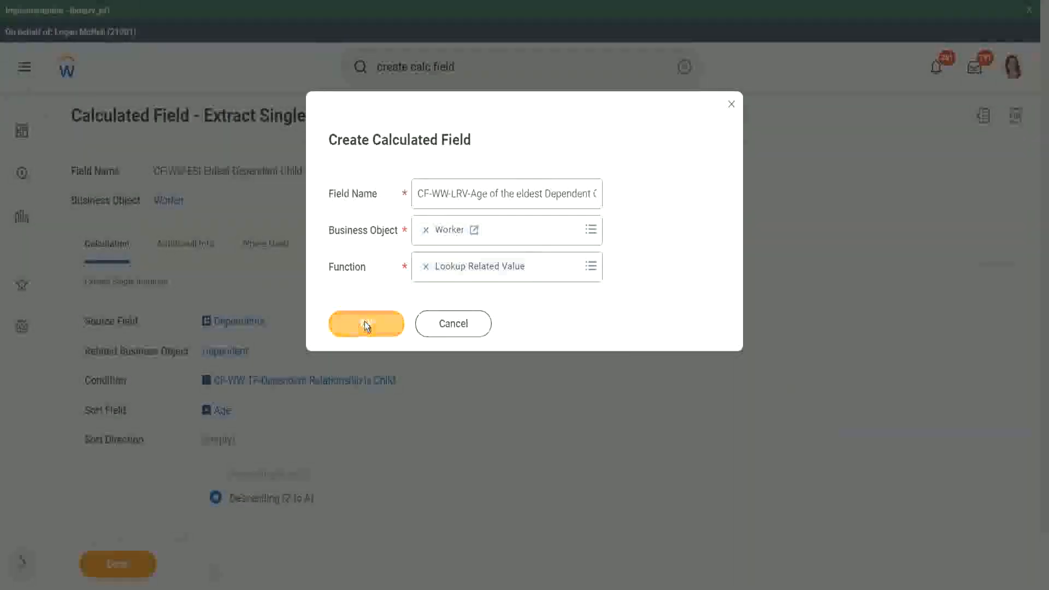